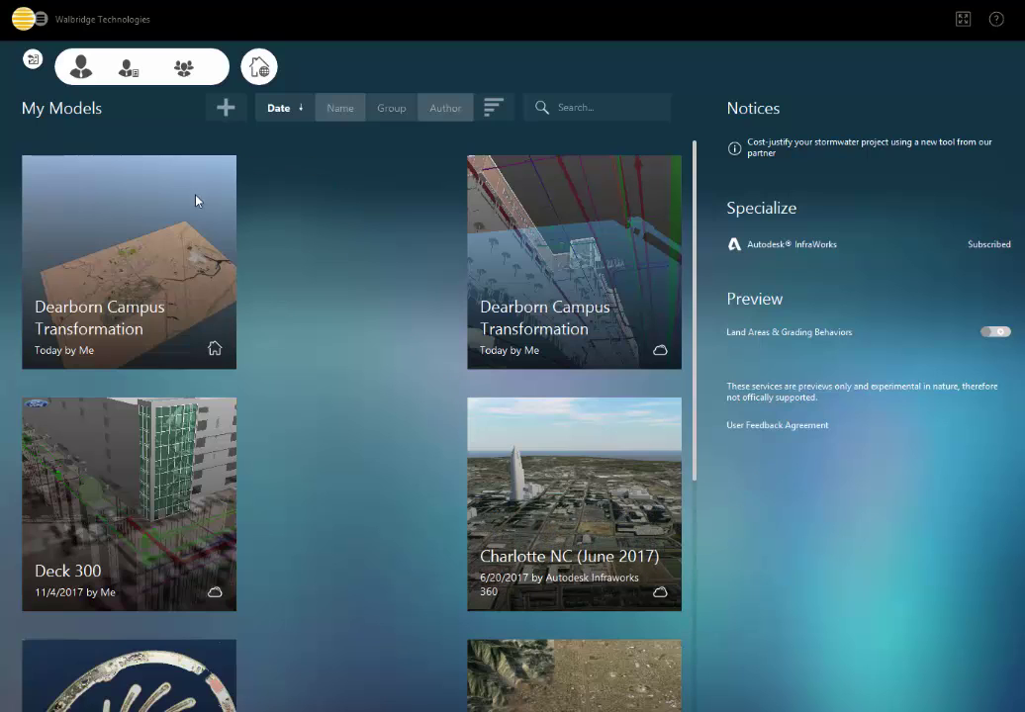
Step: Open the cloud version of the Dearborn Campus Transformation model and check it for changes awaiting synchronization
mouse_move(223, 267)
mouse_move(653, 358)
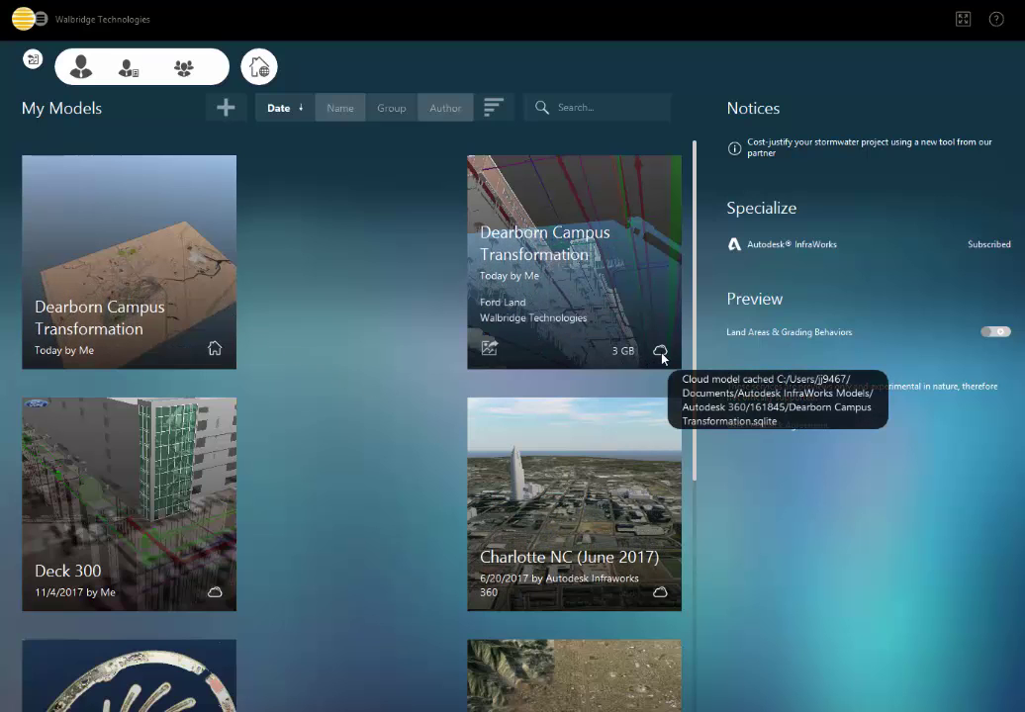
mouse_move(213, 354)
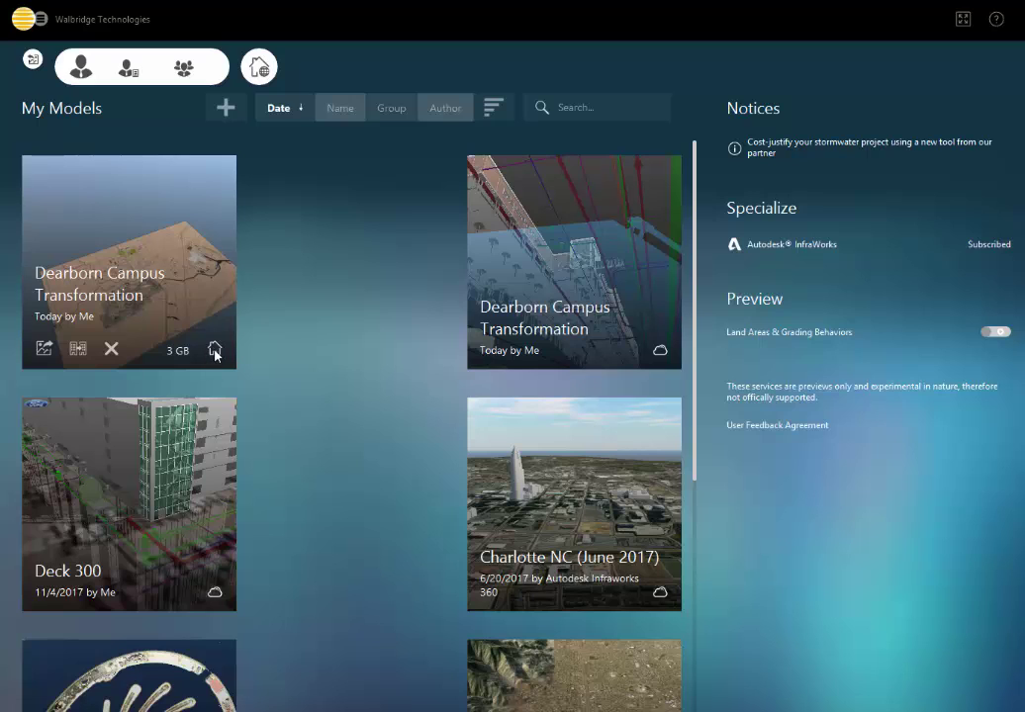
mouse_move(590, 364)
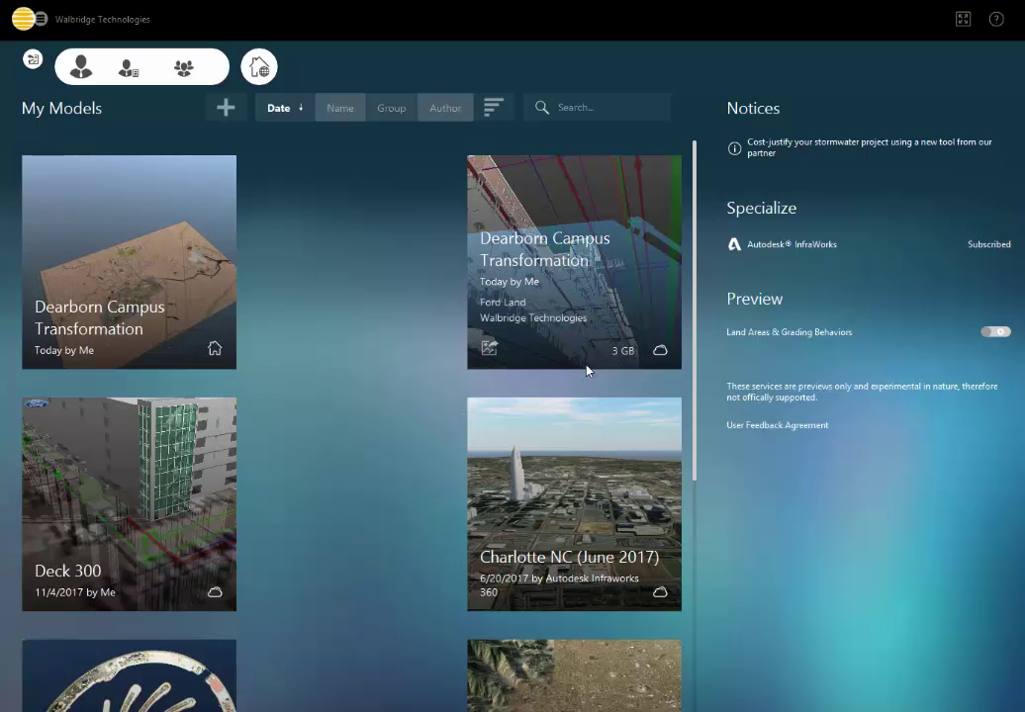
click(624, 314)
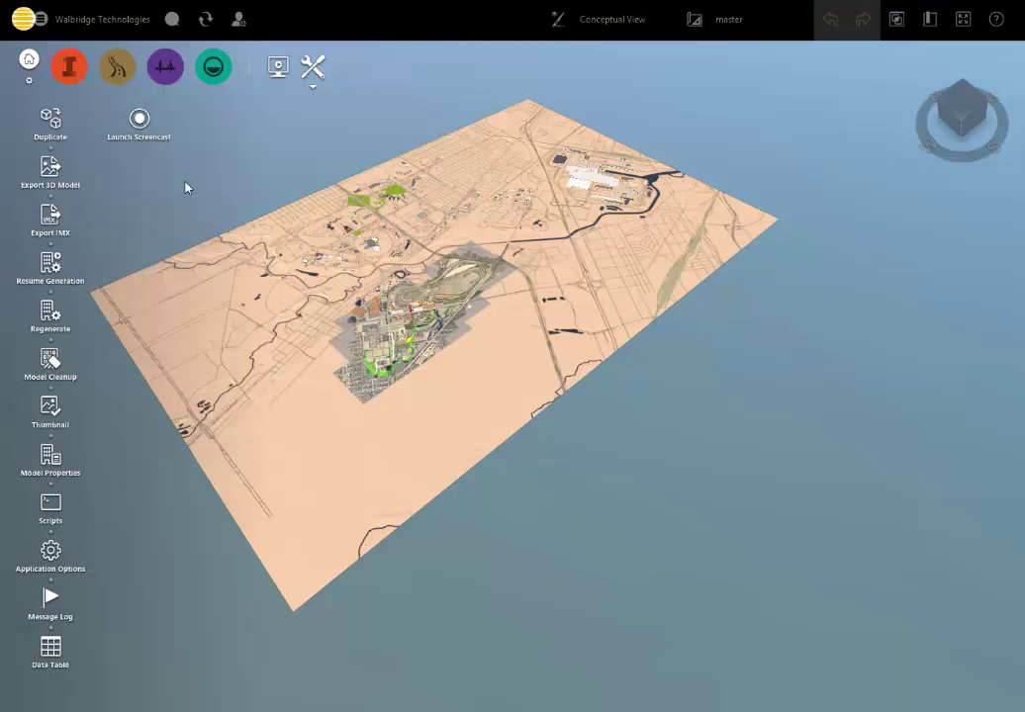
click(206, 22)
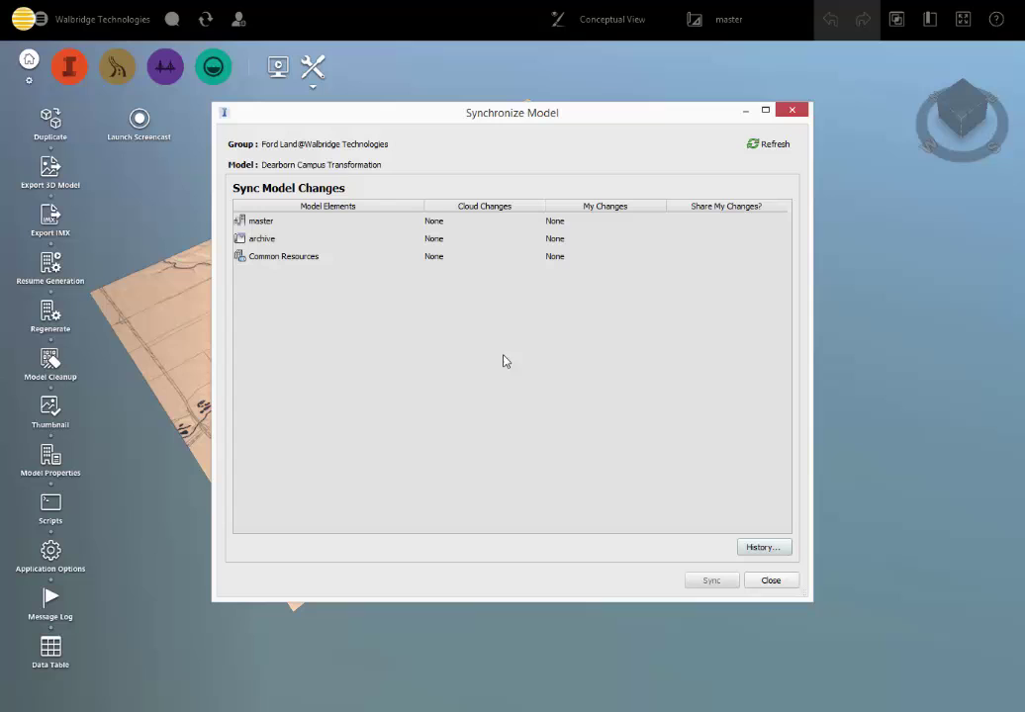
click(768, 580)
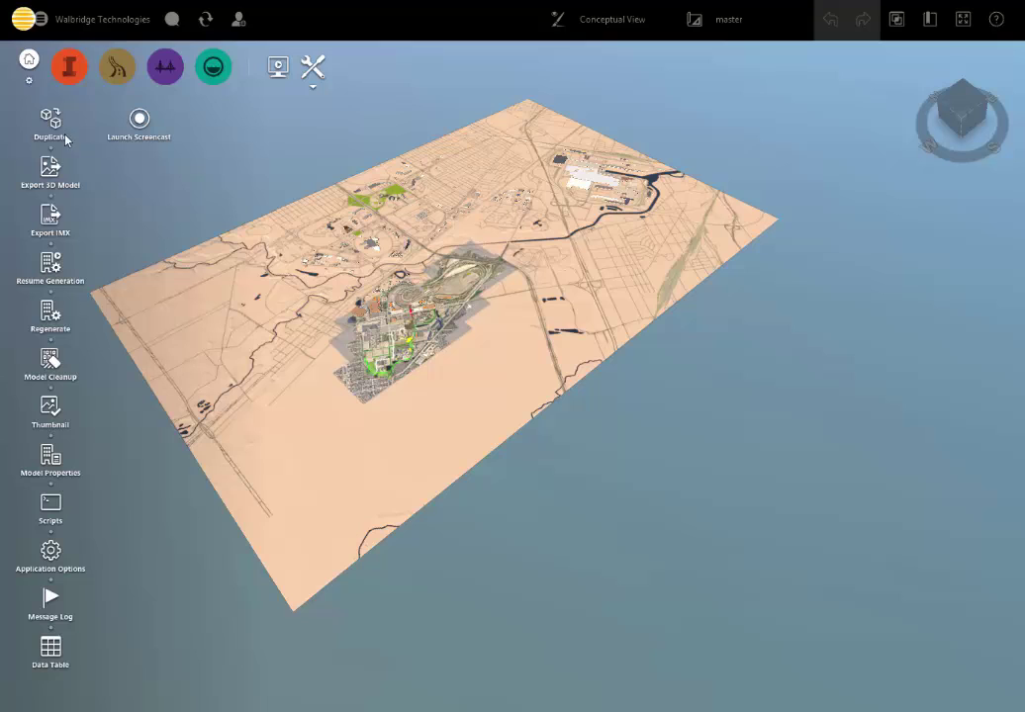
Step: Duplicate the current model in the default location, naming the copy with "DCT", the owner's first name and "view"
click(65, 73)
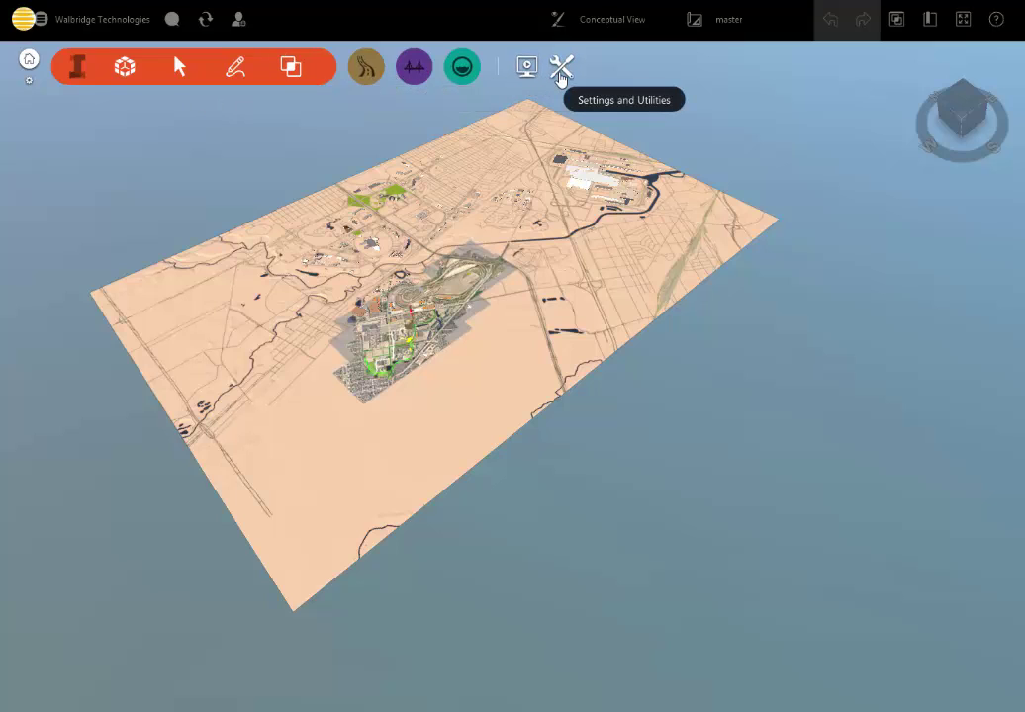
click(561, 70)
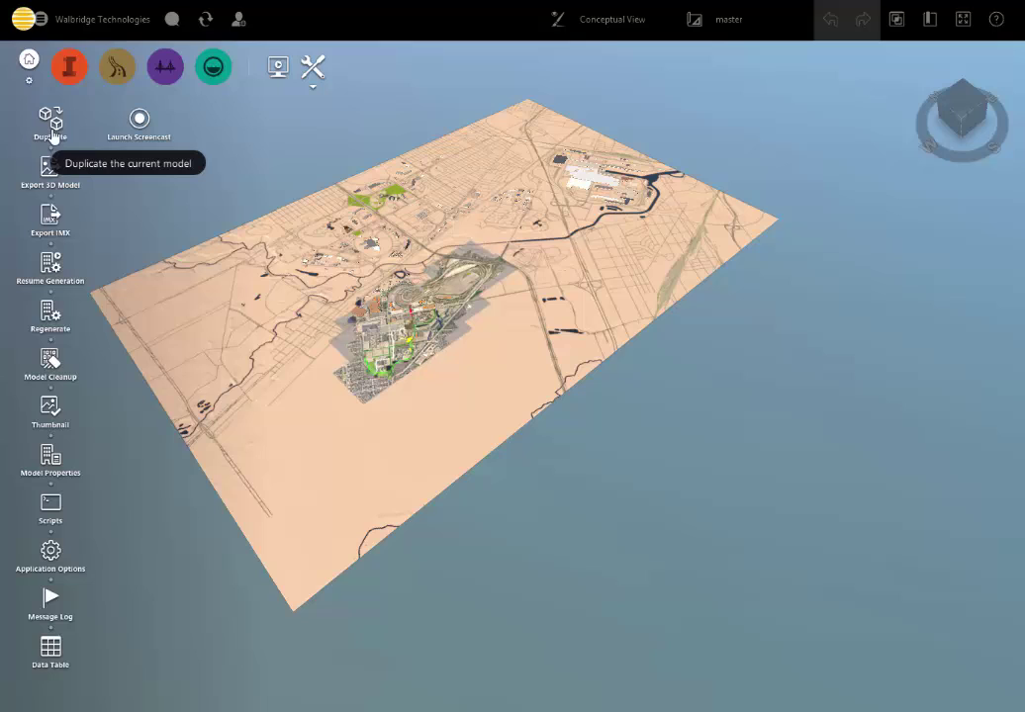
click(53, 130)
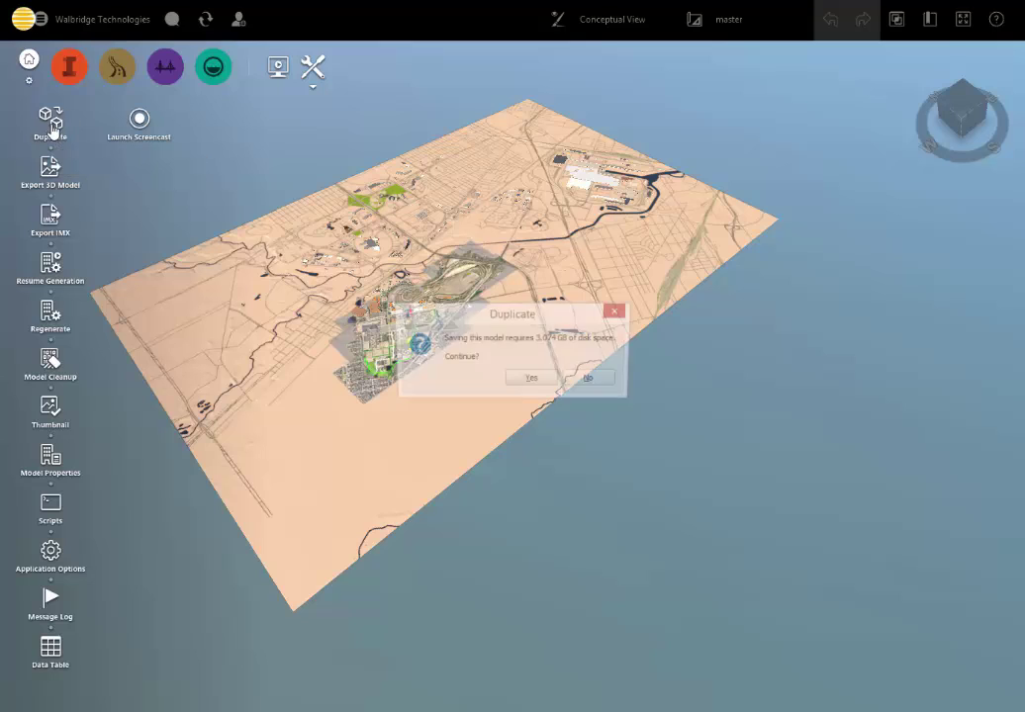
click(532, 381)
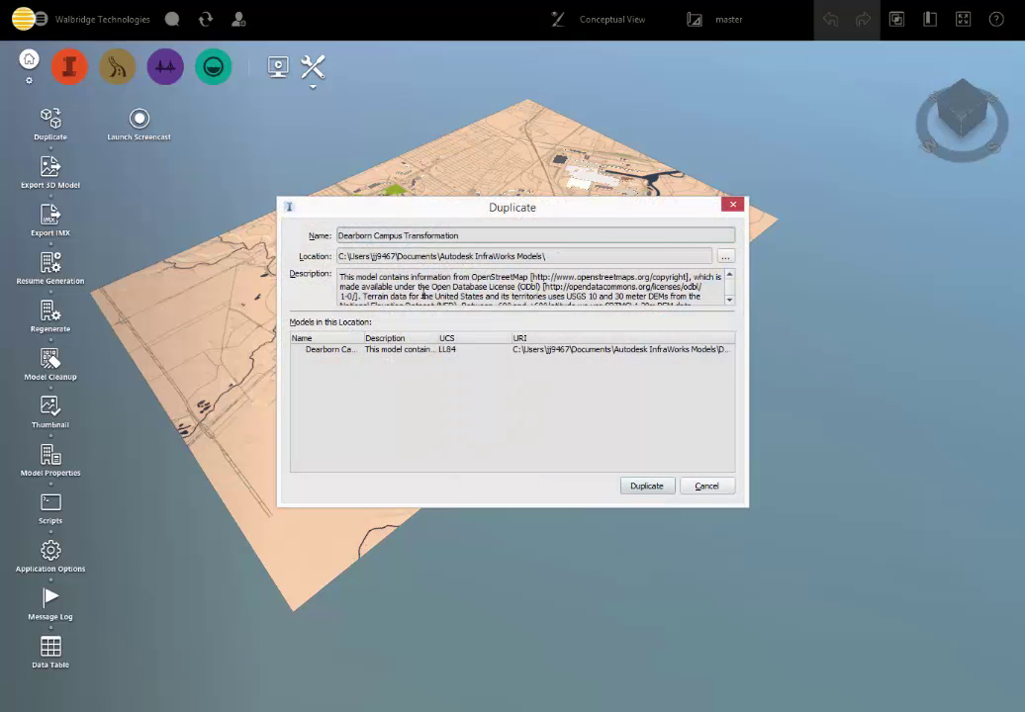
drag(464, 238, 332, 241)
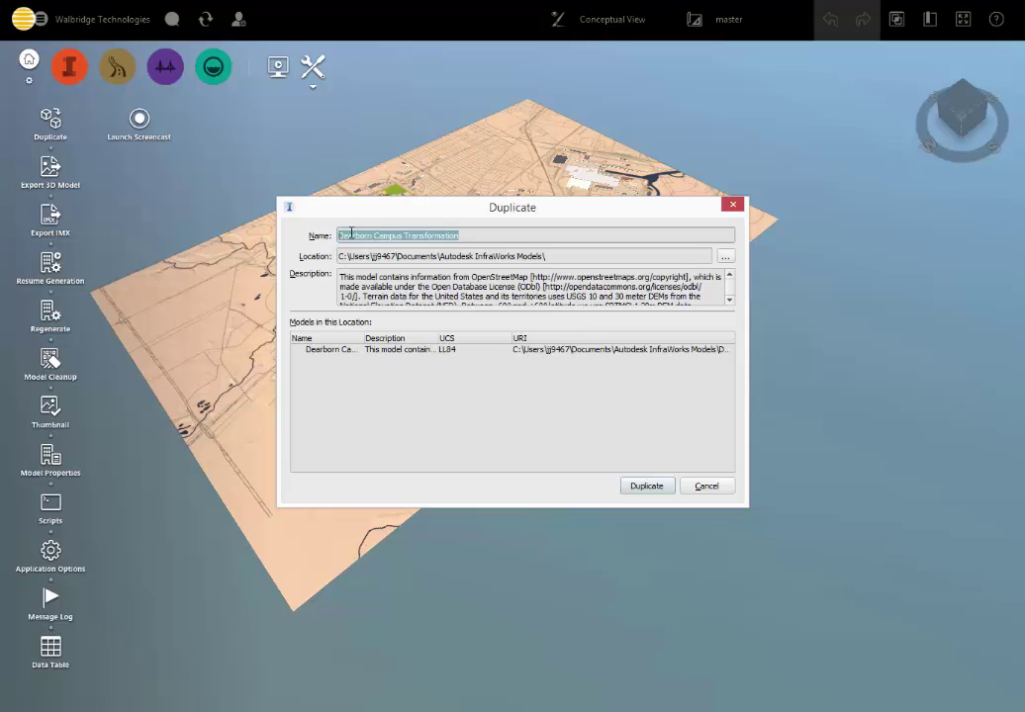
text(DCT)
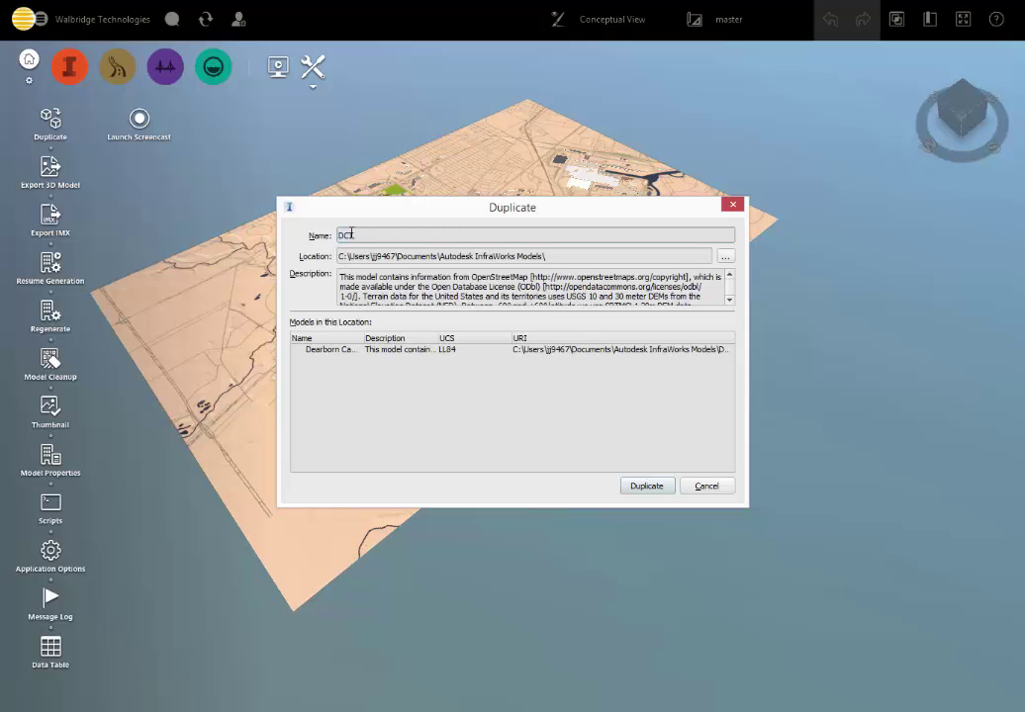
text( Johns view)
click(629, 483)
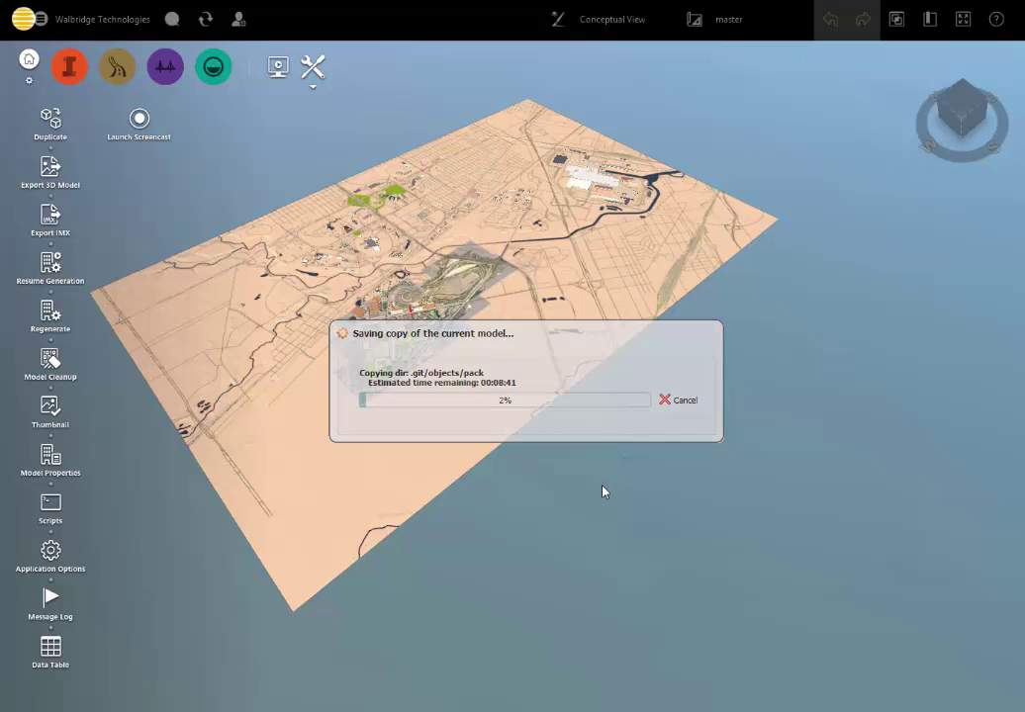
Step: In File Explorer, look in Documents under Autodesk InfraWorks Models for the folder of the duplicated model
key(super+e)
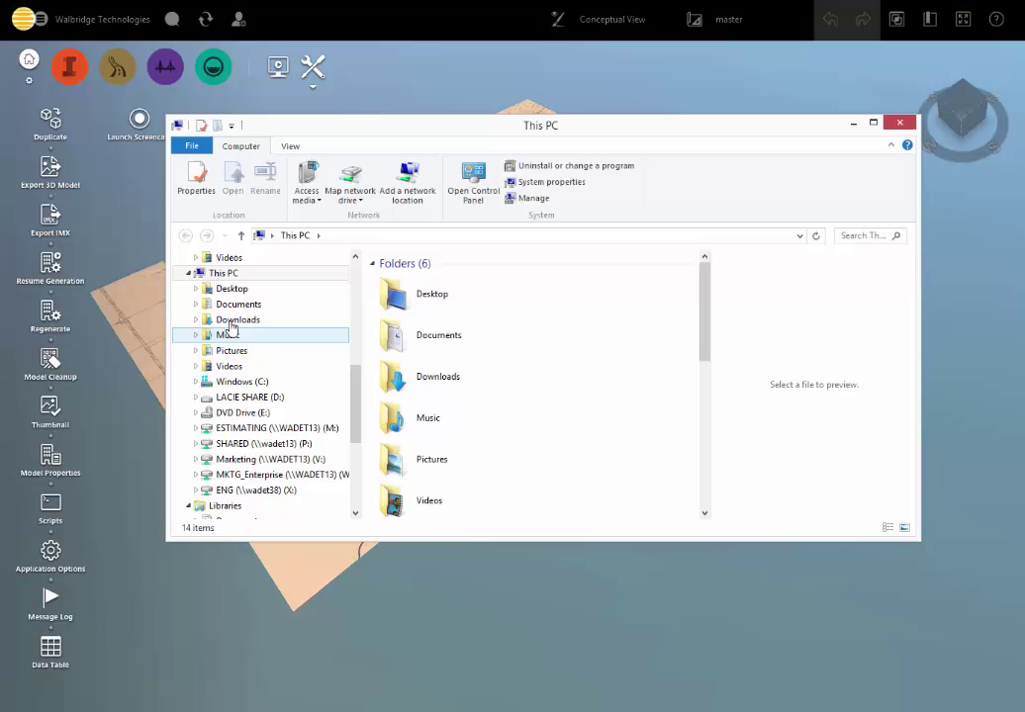
click(196, 306)
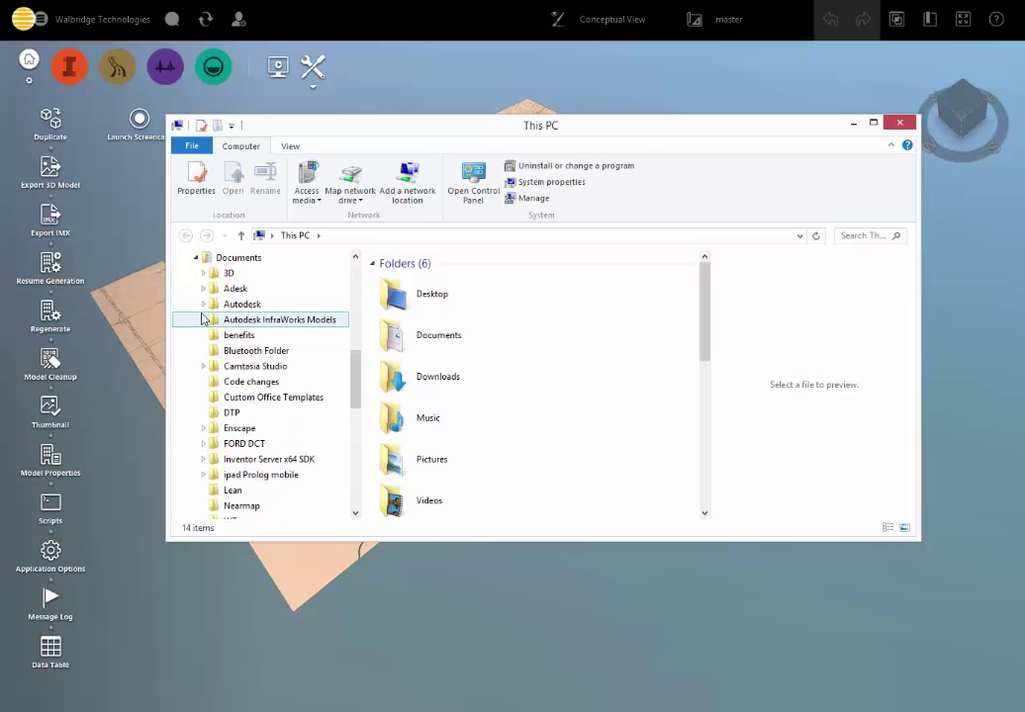
click(204, 321)
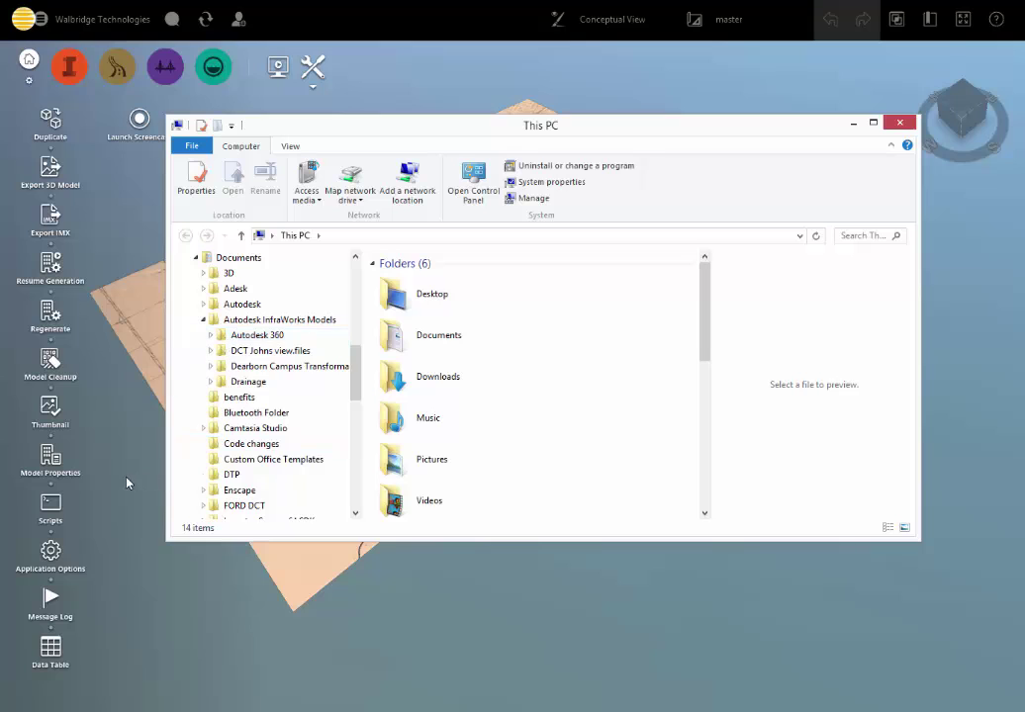
click(133, 235)
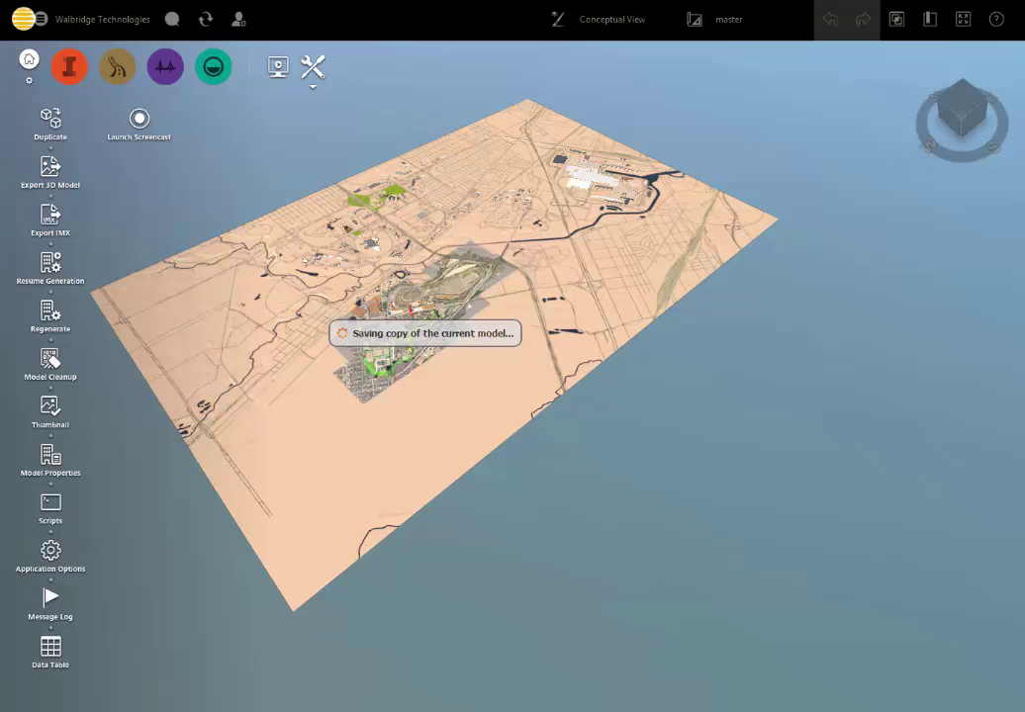
key(super+e)
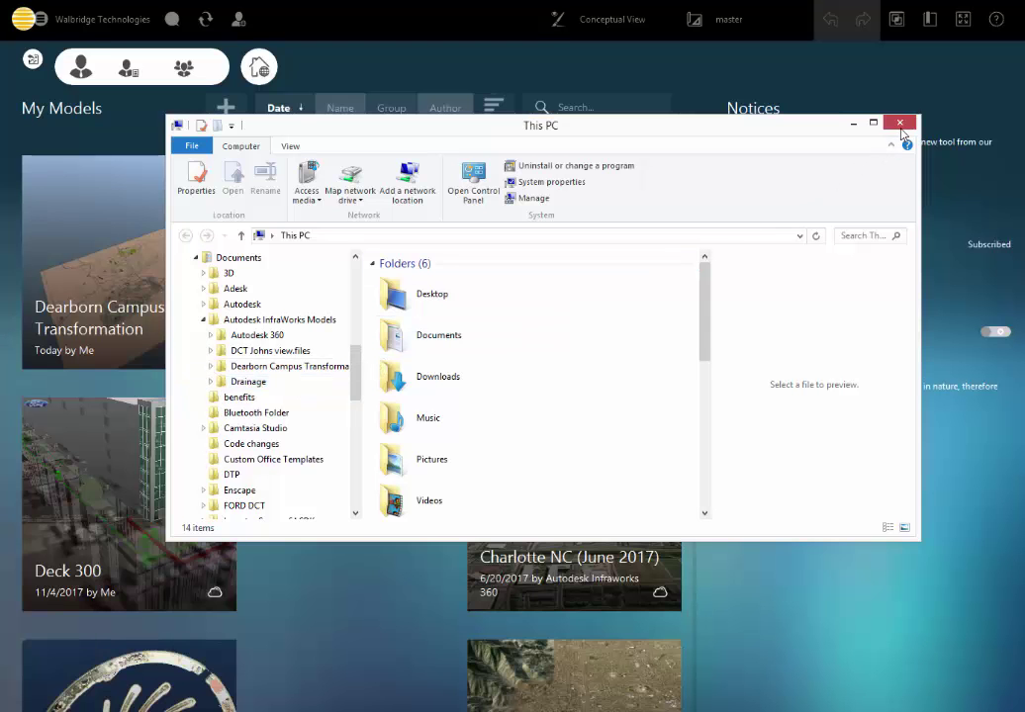
click(900, 125)
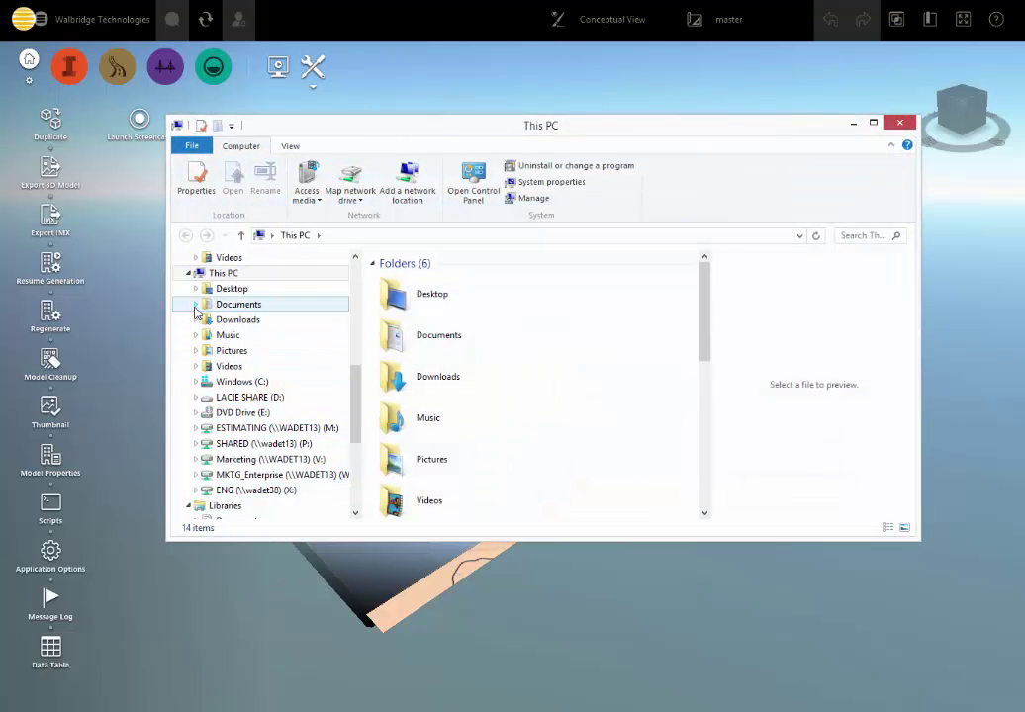
Step: In File Explorer, examine the Autodesk 360 subfolders within Documents under Autodesk InfraWorks Models
click(197, 305)
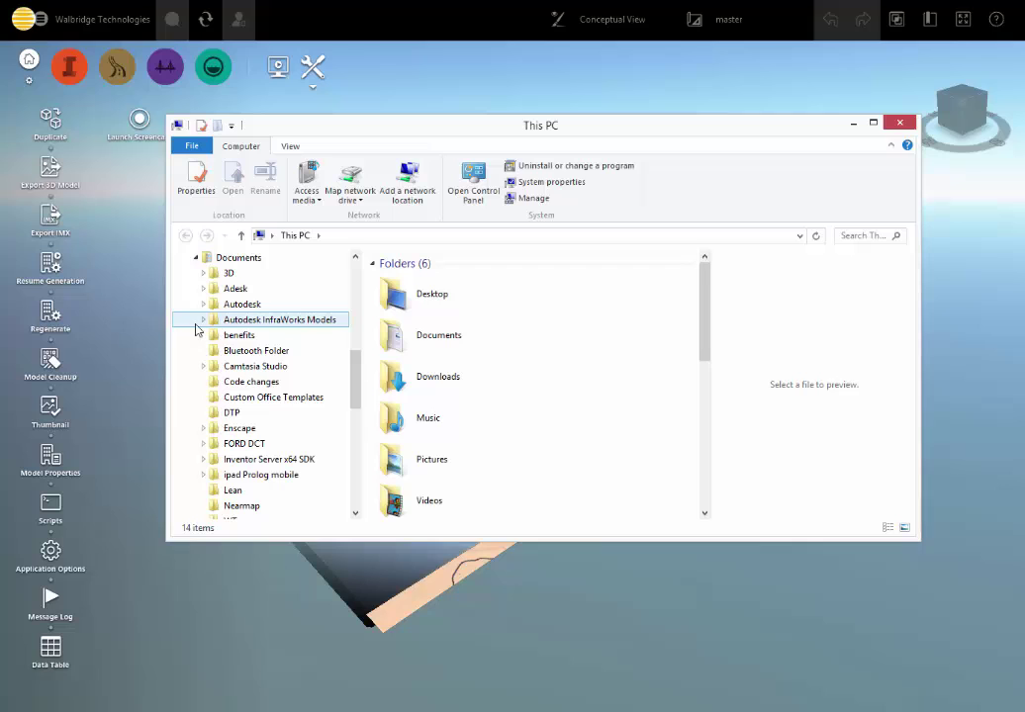
click(203, 321)
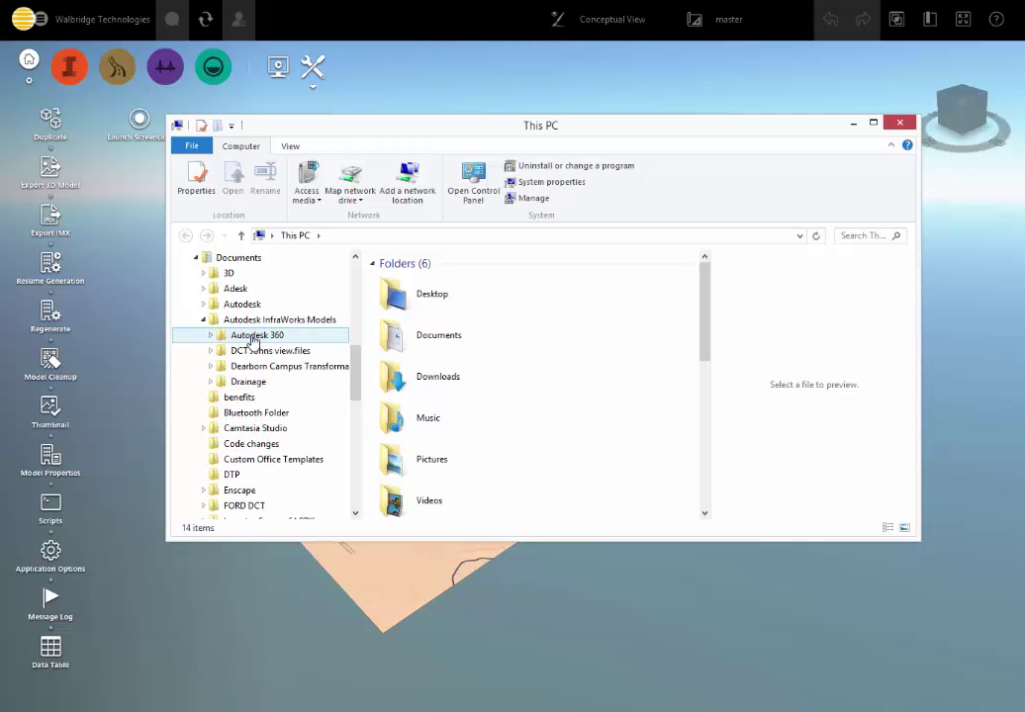
click(210, 335)
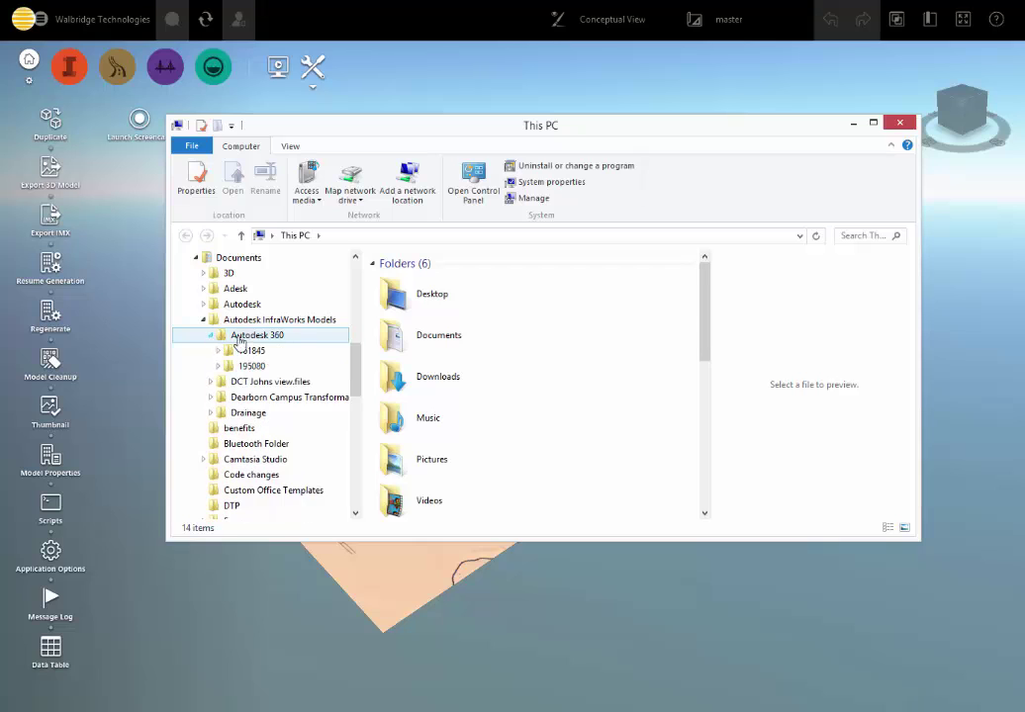
click(209, 335)
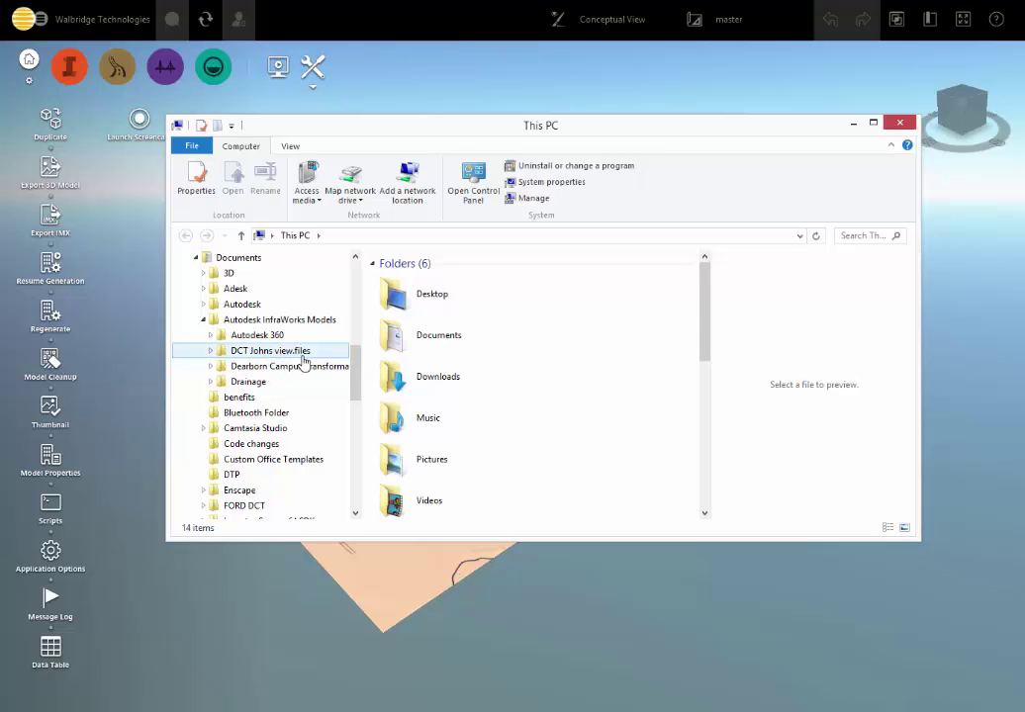
Step: Examine the subfolders of the duplicated model's files folder, including the contents of exploded
click(210, 354)
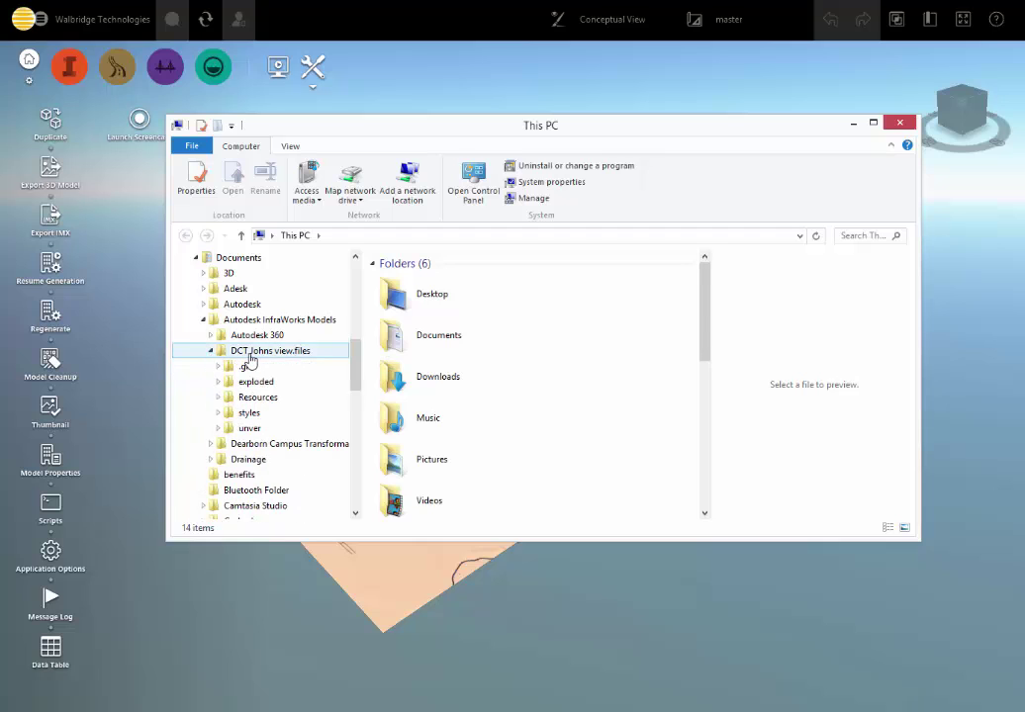
click(217, 384)
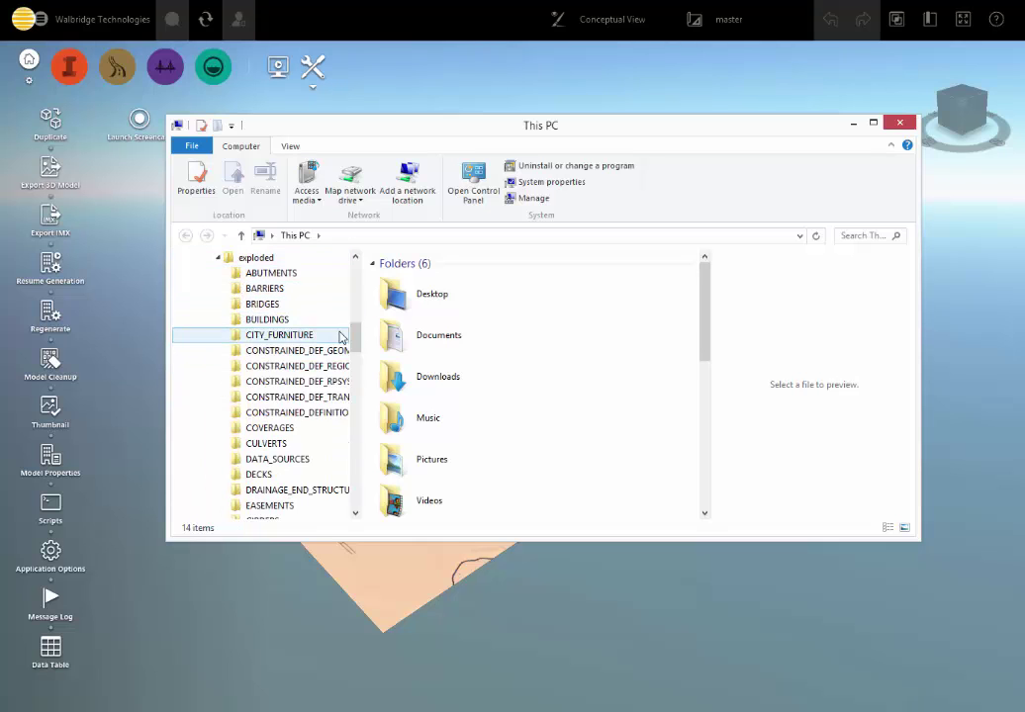
mouse_move(355, 332)
mouse_down()
mouse_move(355, 348)
mouse_move(355, 315)
mouse_up()
click(205, 399)
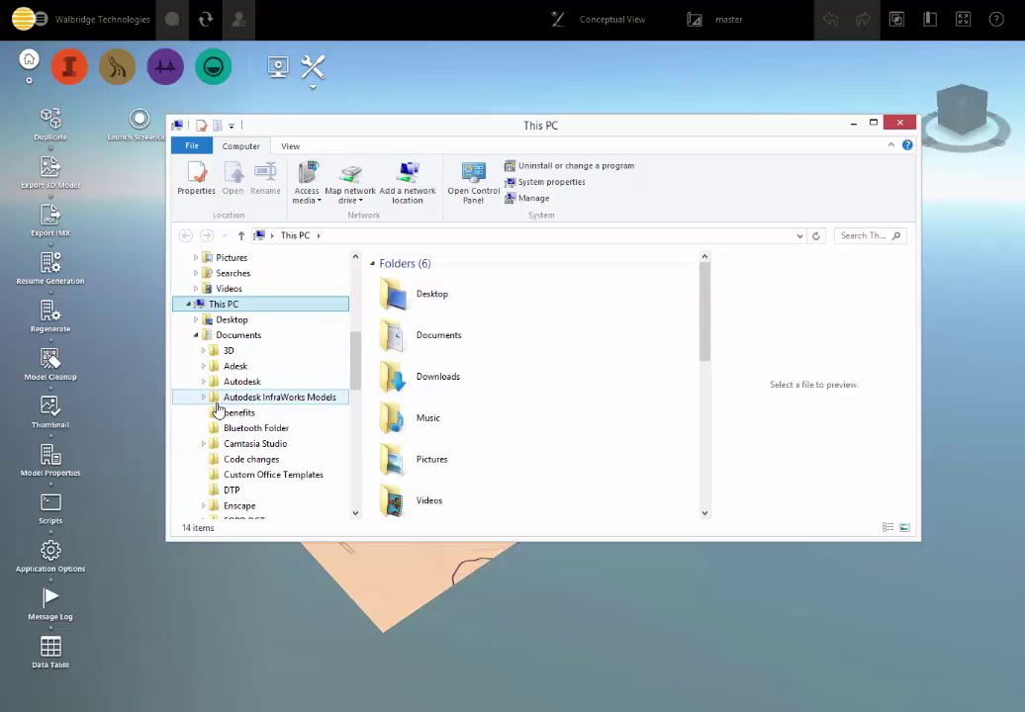
click(202, 398)
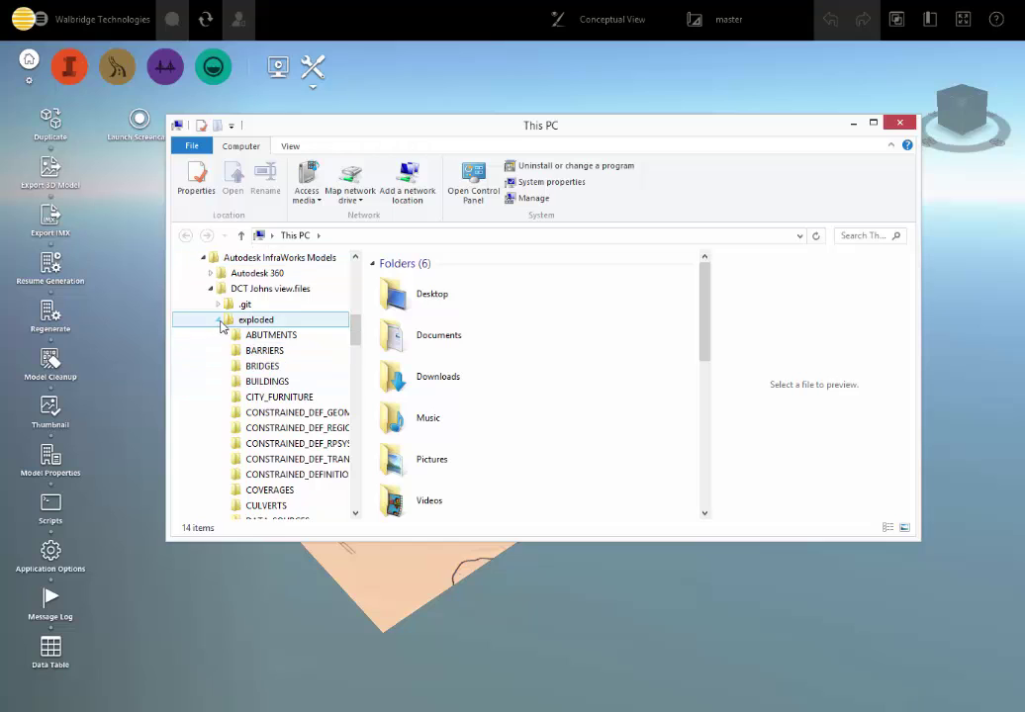
click(210, 289)
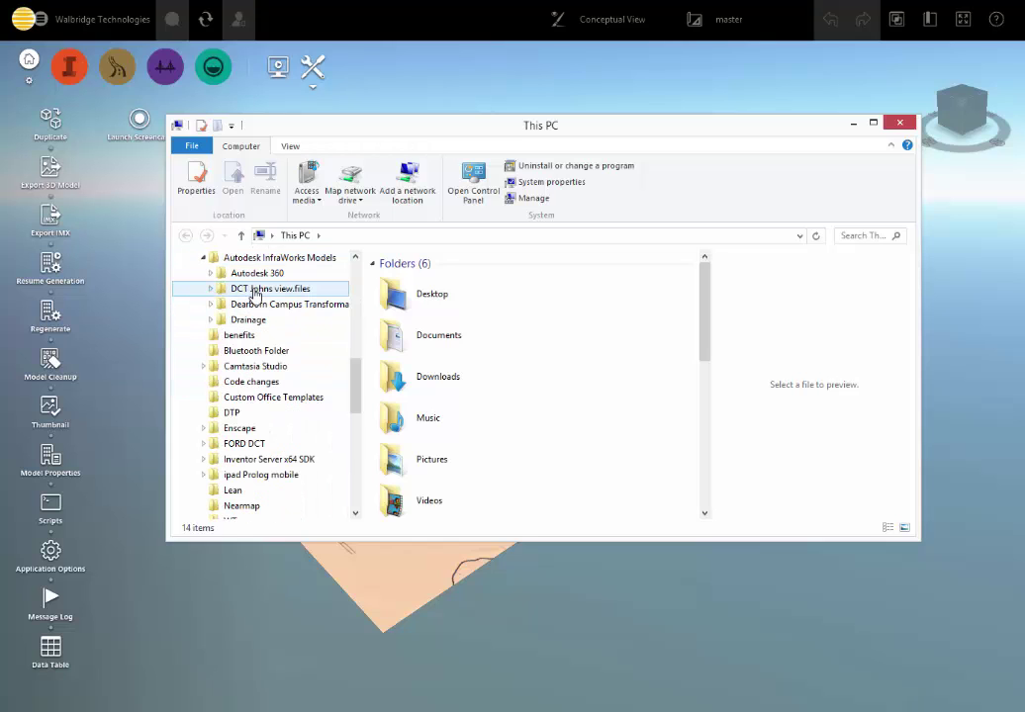
Step: Check the size of the duplicated model's files folder in its properties, and close File Explorer
right_click(254, 294)
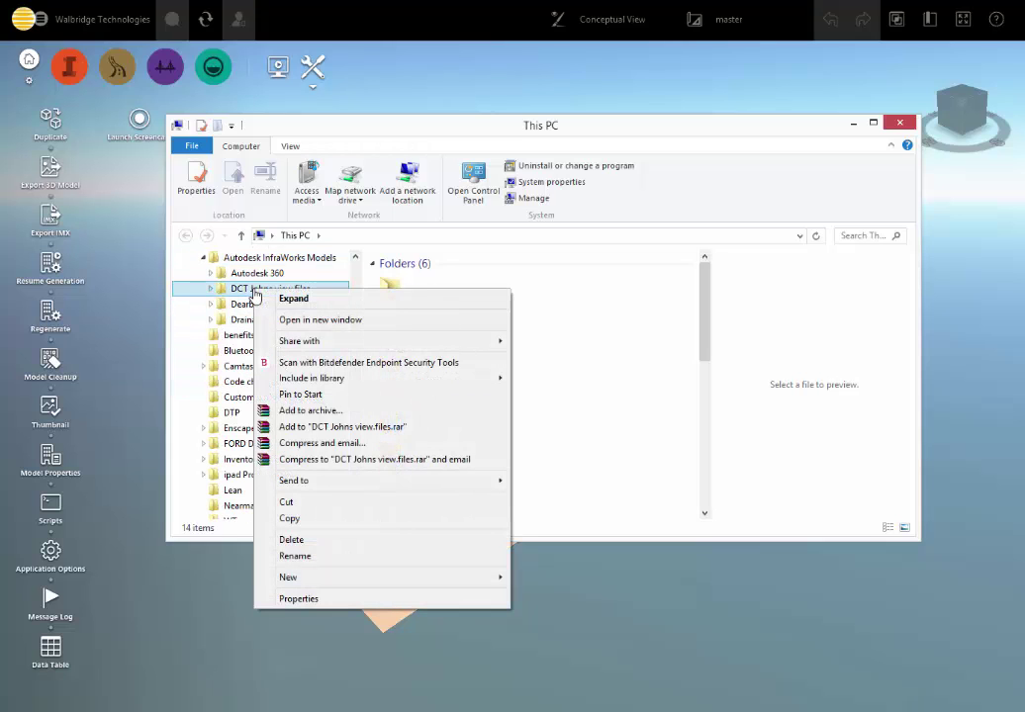
click(295, 599)
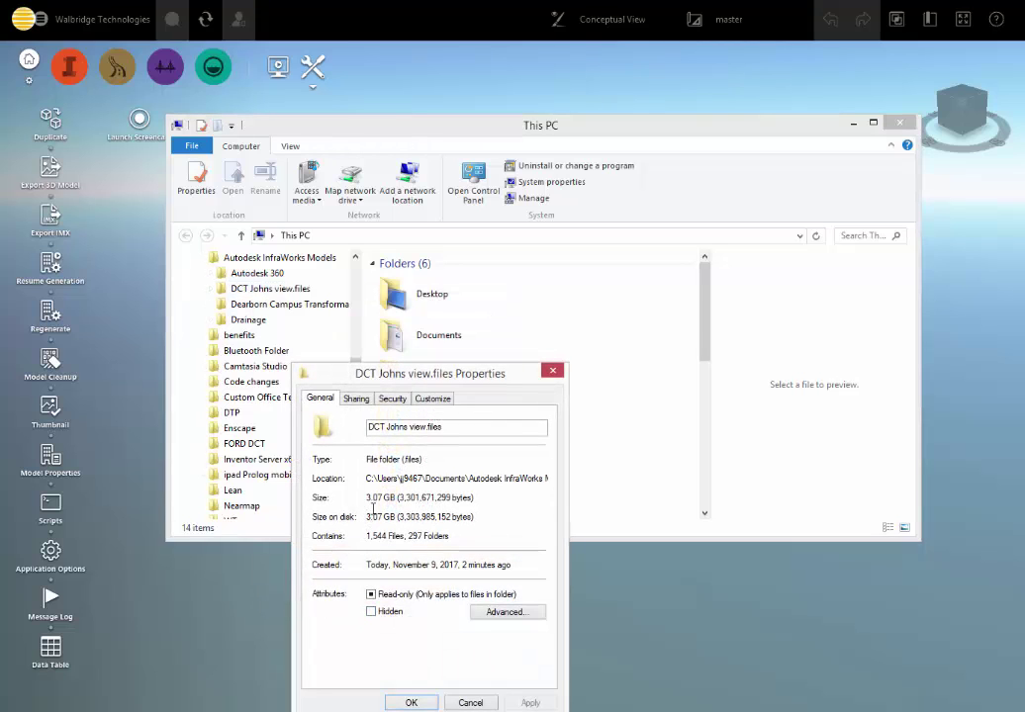
click(471, 702)
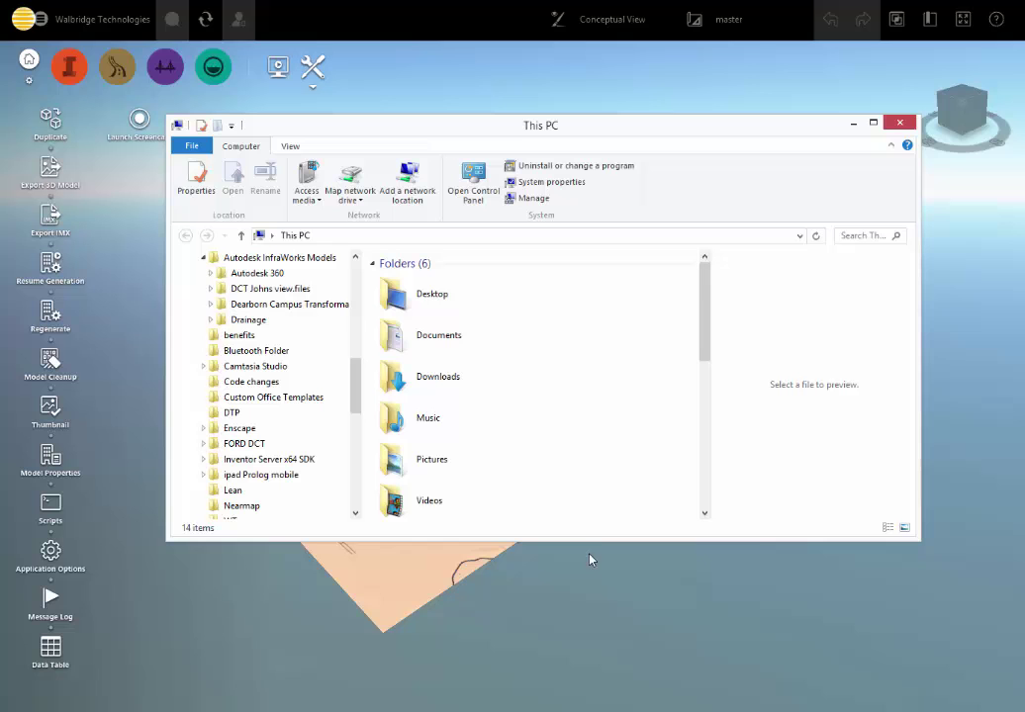
click(899, 122)
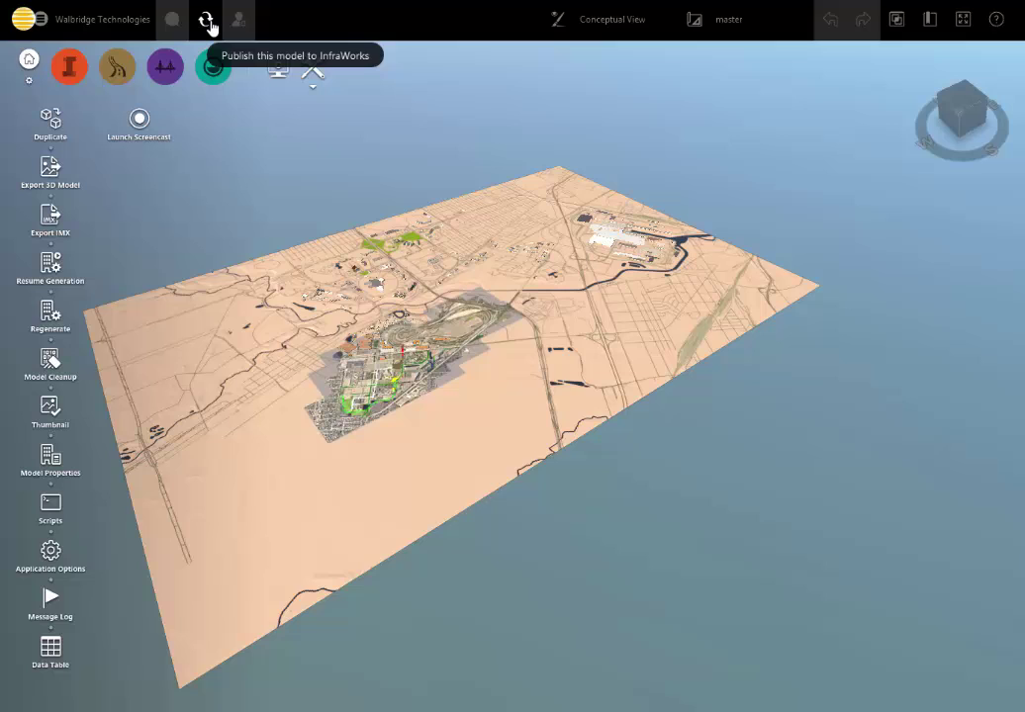
Step: Review the publishing options for the duplicated model without publishing it
click(207, 21)
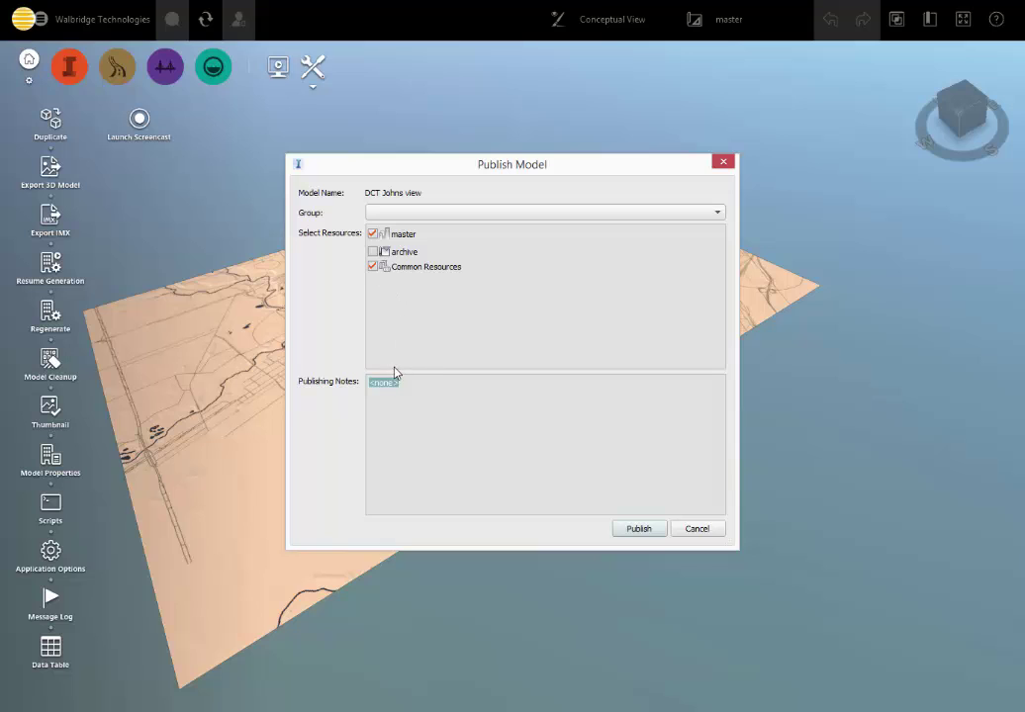
click(697, 529)
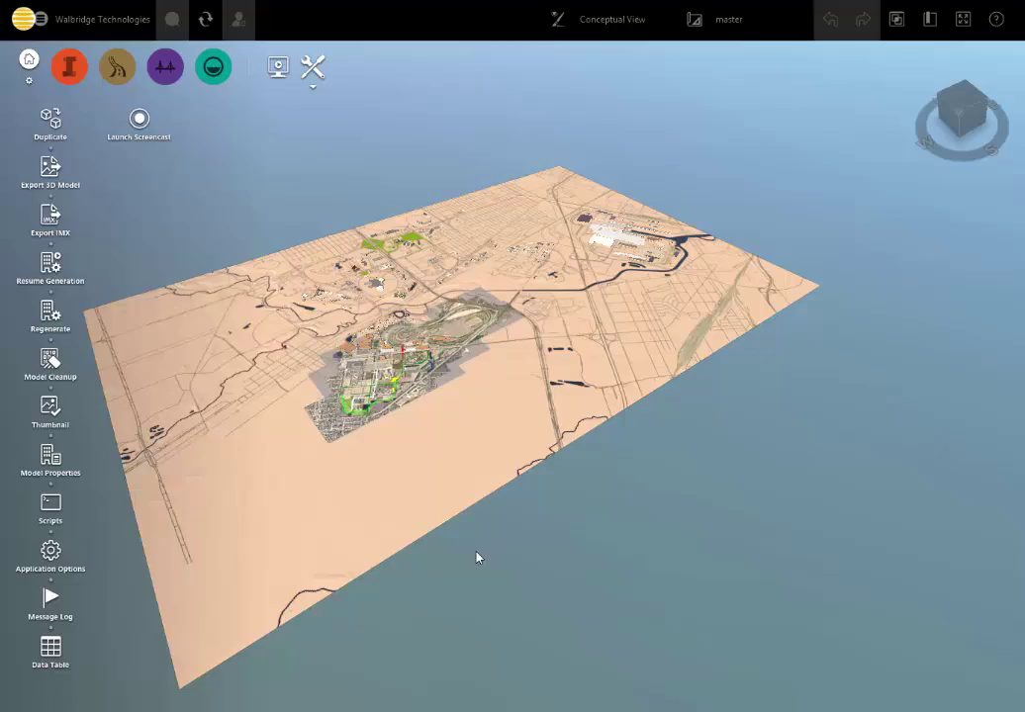
Step: Examine the campus area of the duplicated model around the bright green ring route and its ponds
scroll(448, 542, down, 1)
scroll(384, 410, up, 3)
scroll(383, 409, up, 3)
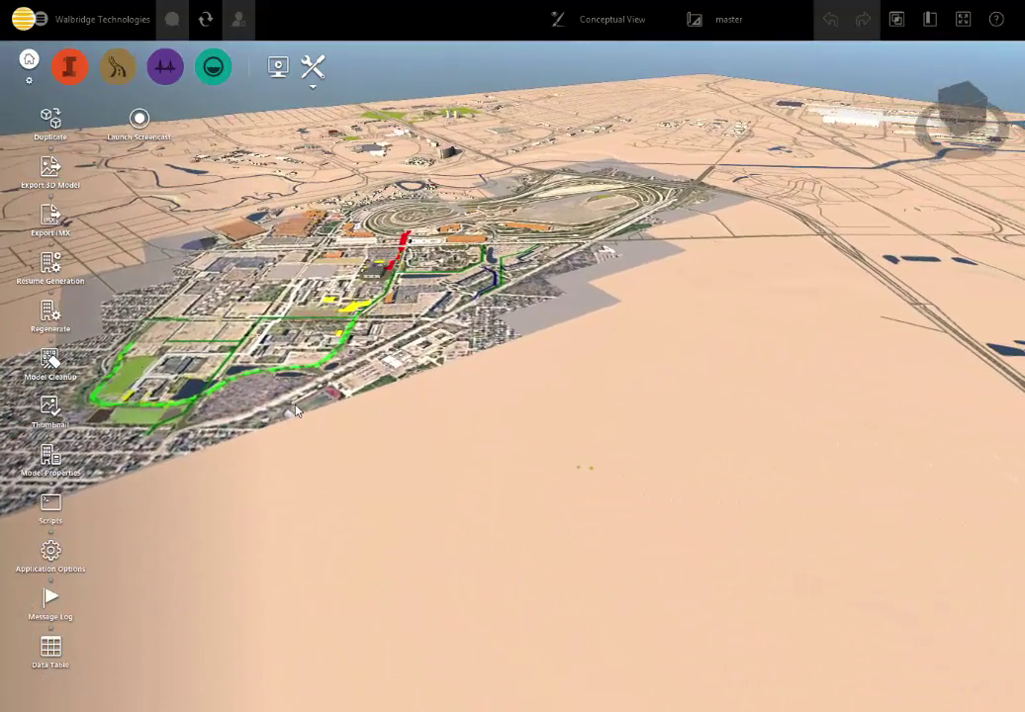
drag(296, 412, 450, 442)
scroll(300, 447, up, 5)
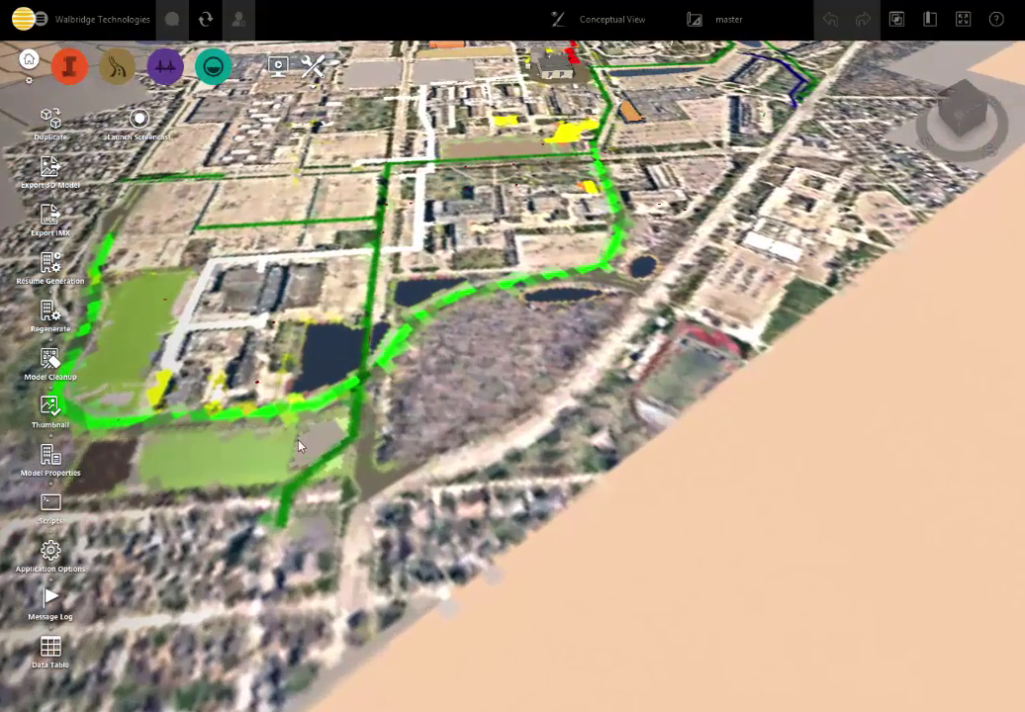
drag(371, 419, 616, 379)
scroll(432, 515, up, 3)
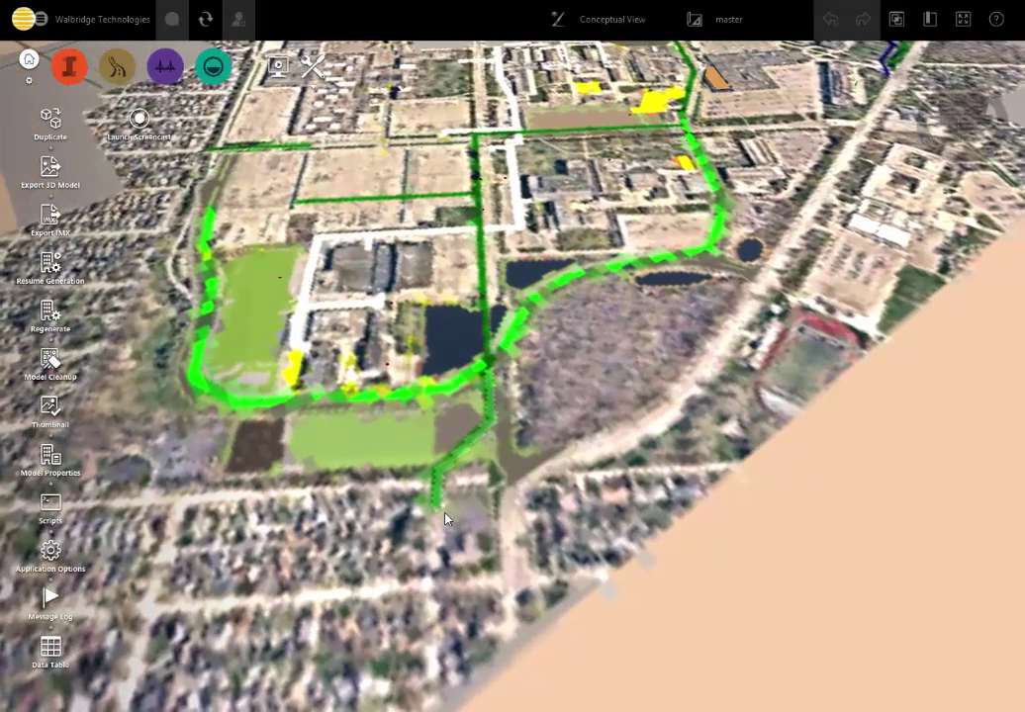
scroll(462, 436, up, 3)
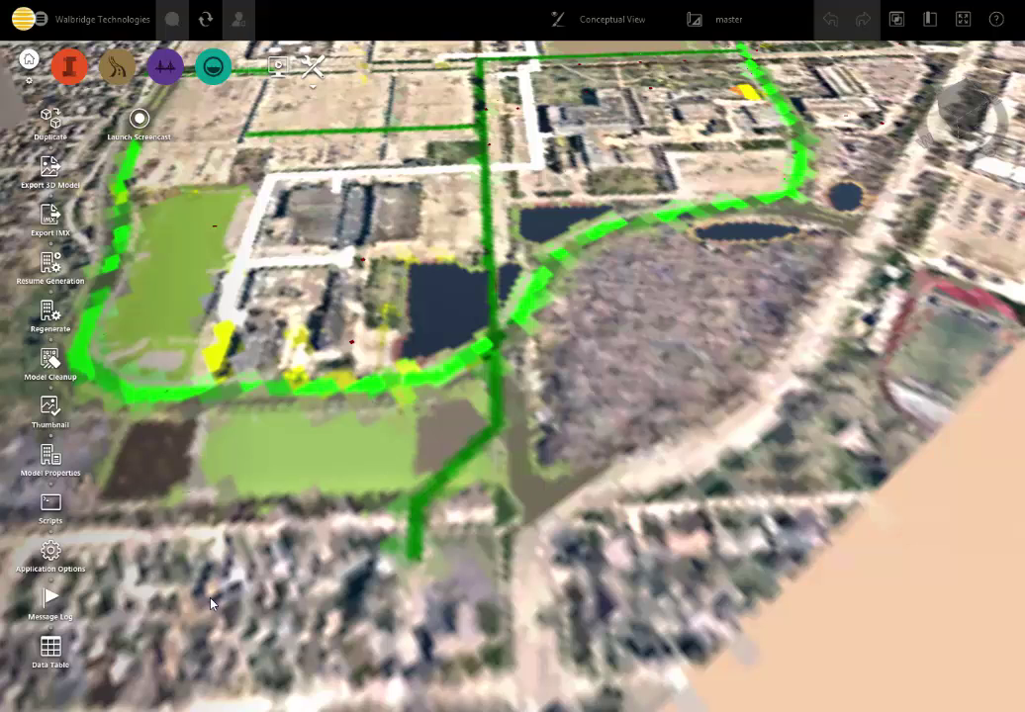
Step: Review the general and unit configuration settings in the application options
click(47, 556)
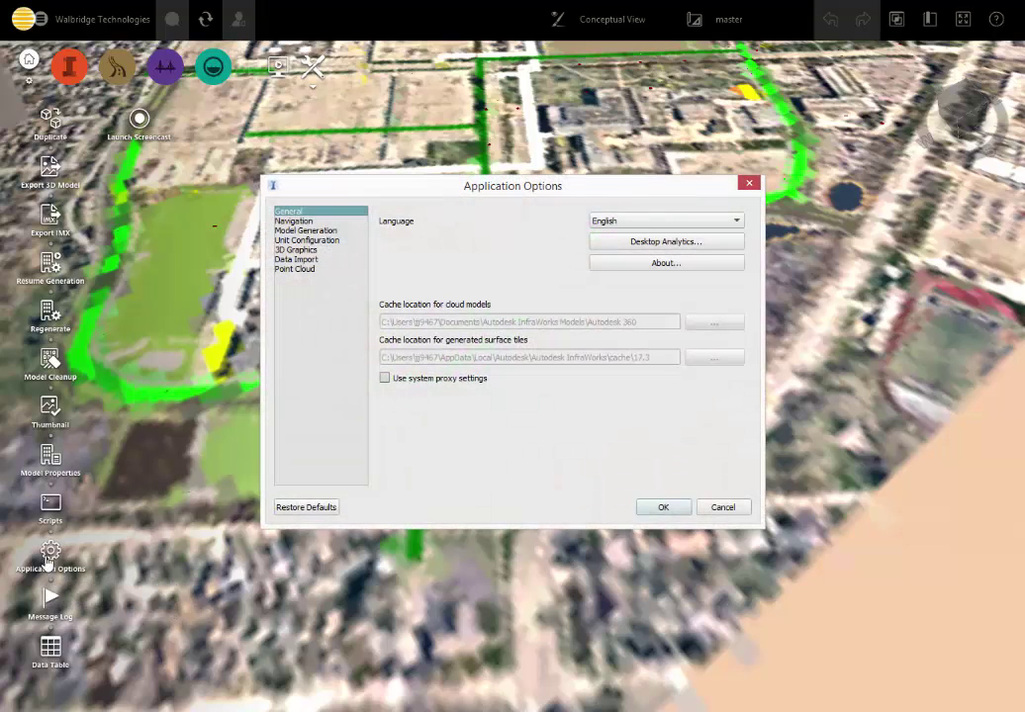
click(722, 508)
click(77, 71)
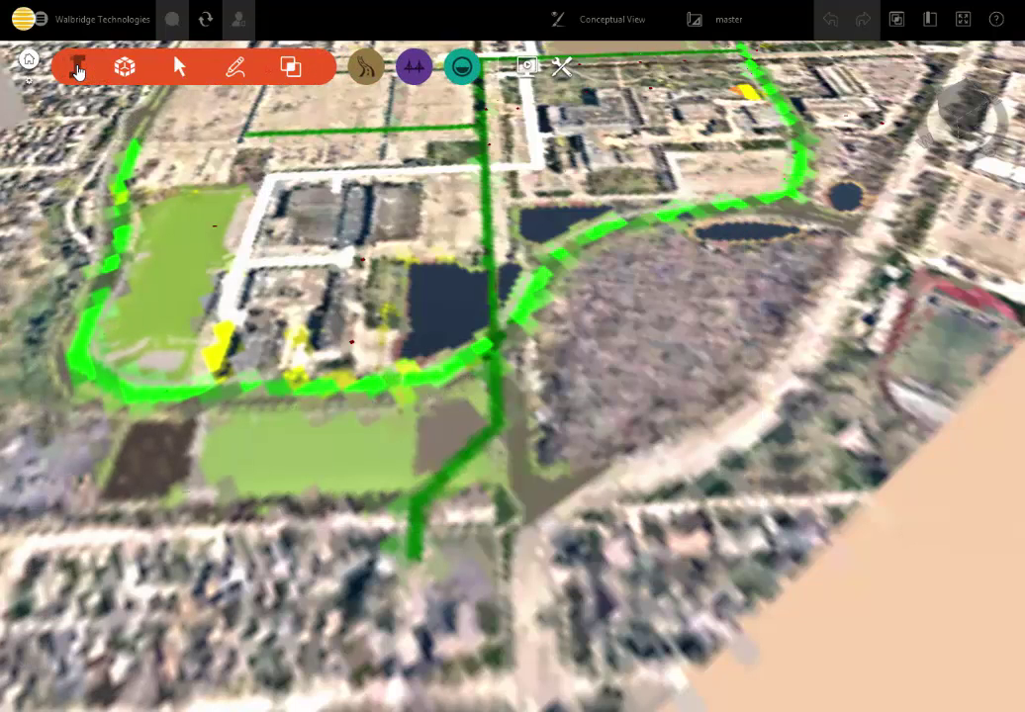
click(310, 69)
click(51, 552)
click(293, 241)
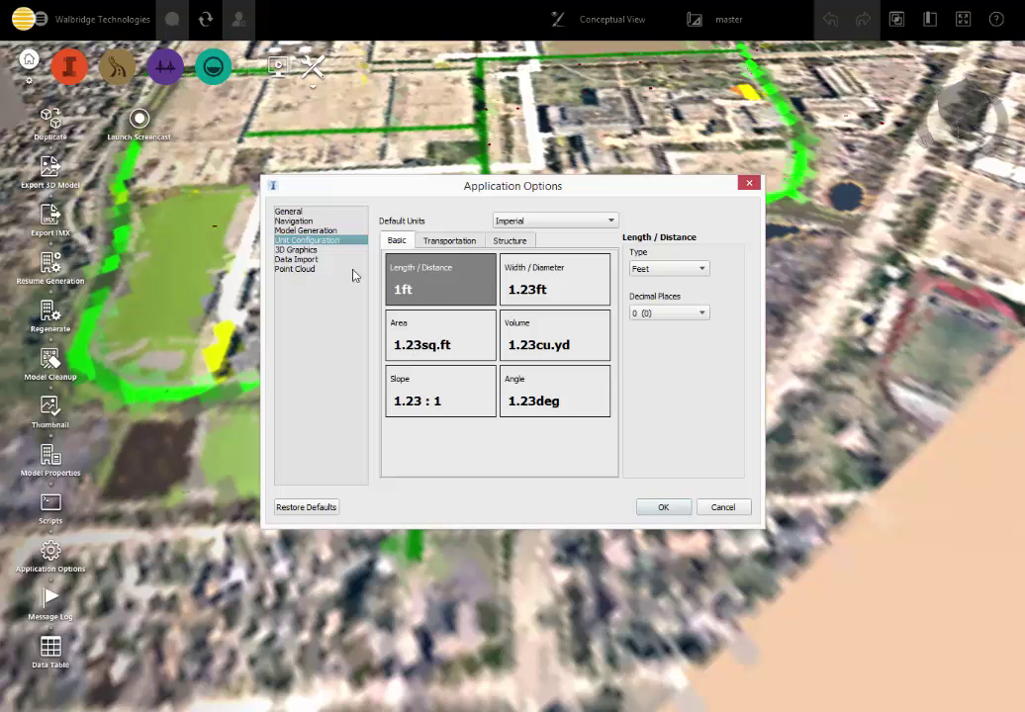
Step: Turn off shadows and slightly lower the display detail in the 3D graphics options, and apply the changes
click(291, 251)
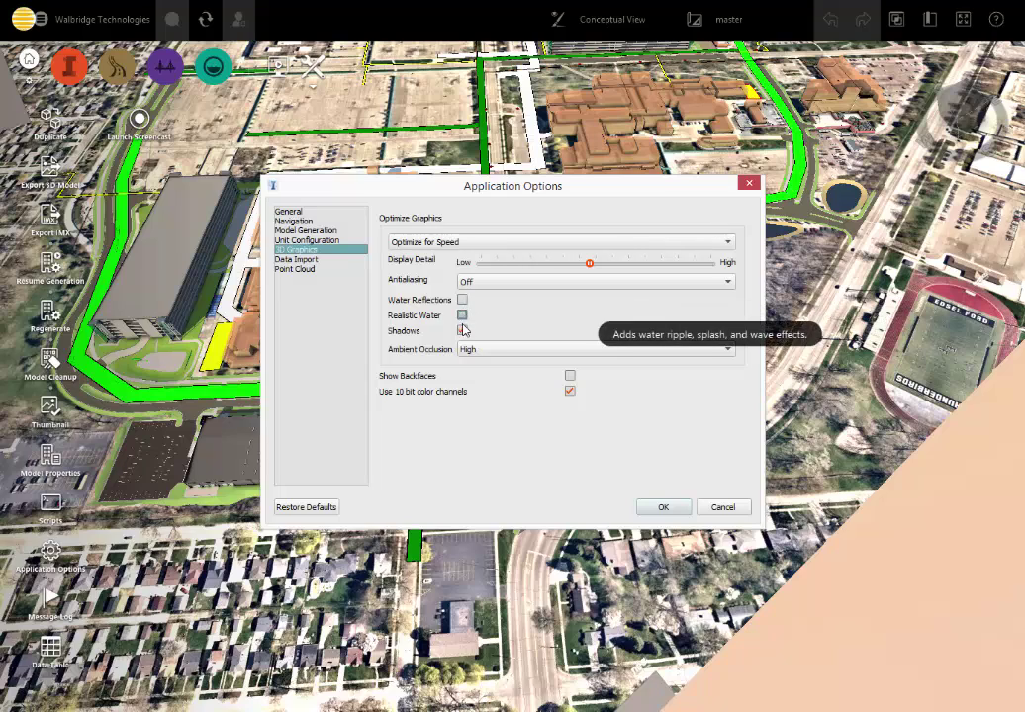
click(462, 331)
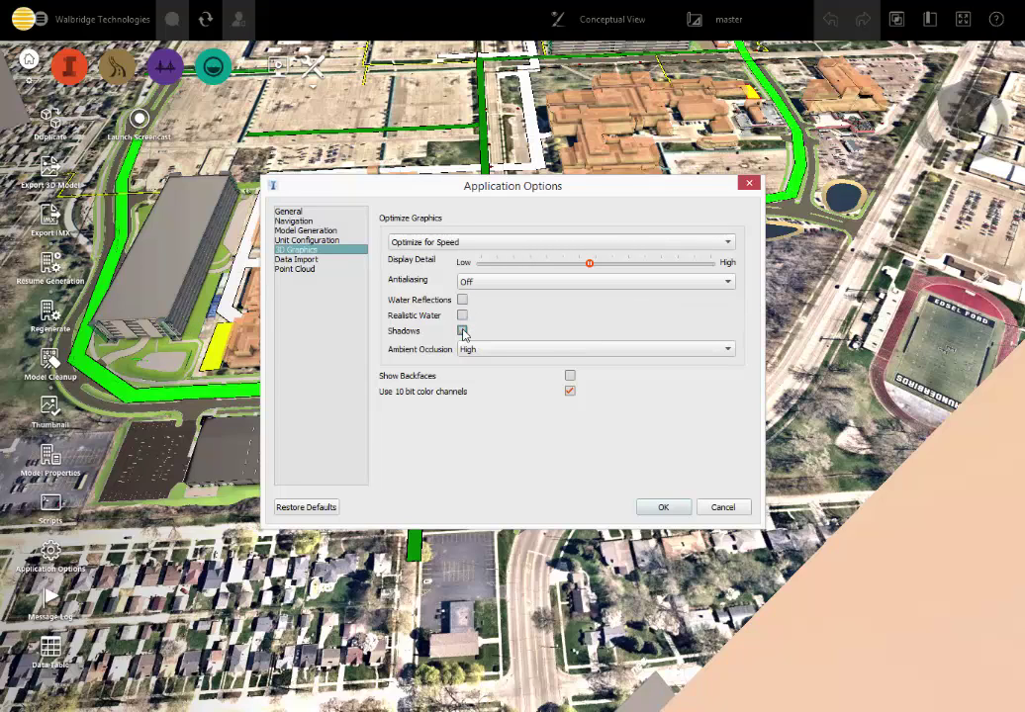
click(462, 331)
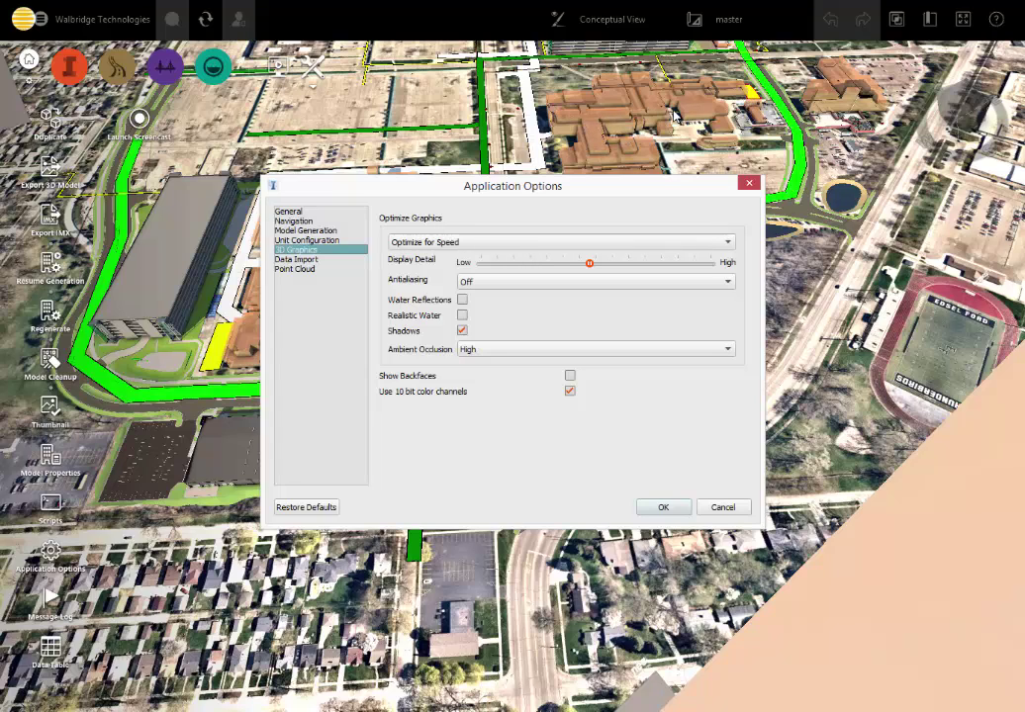
click(462, 330)
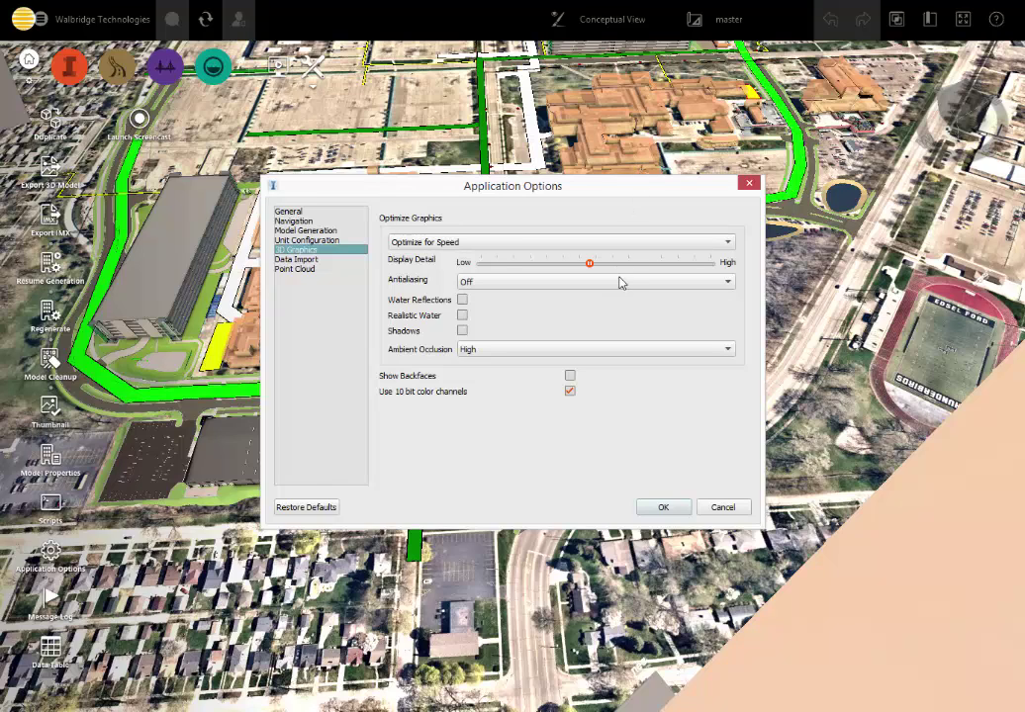
drag(589, 267, 569, 264)
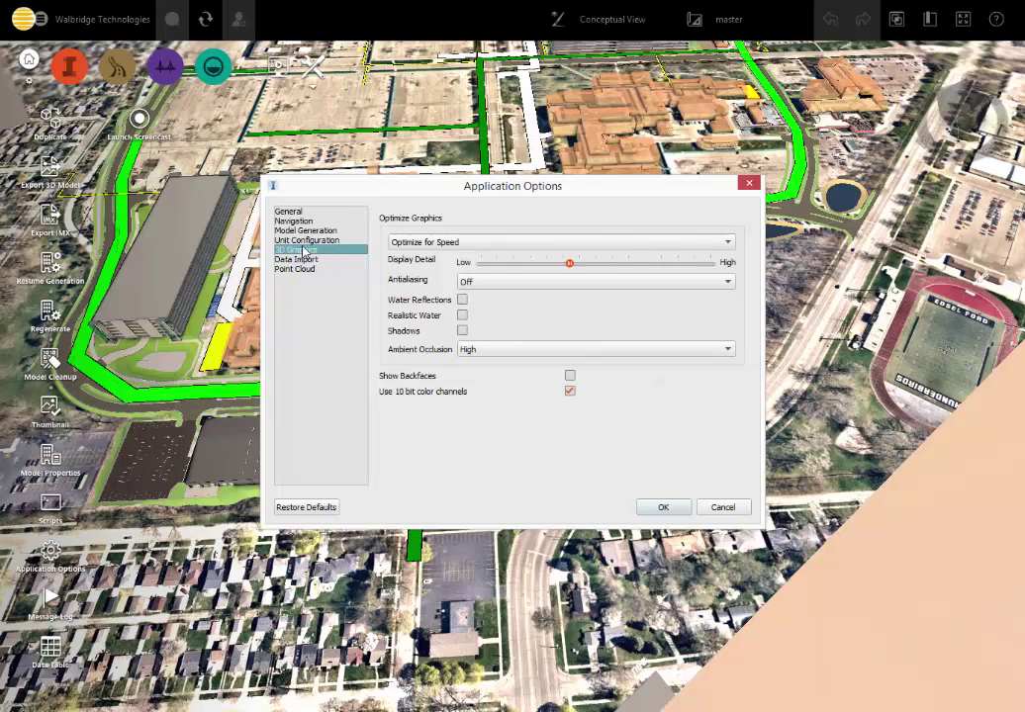
click(651, 510)
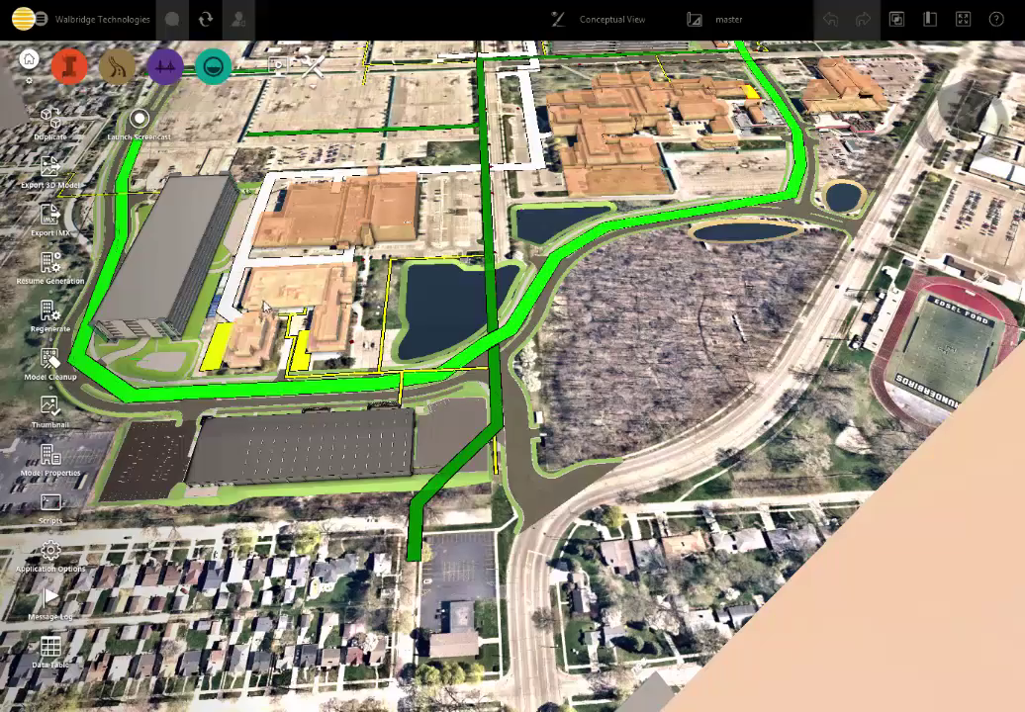
Step: Show the Trees layer in the Model Explorer and examine the trees around the pond and road
scroll(264, 306, down, 3)
scroll(277, 306, up, 4)
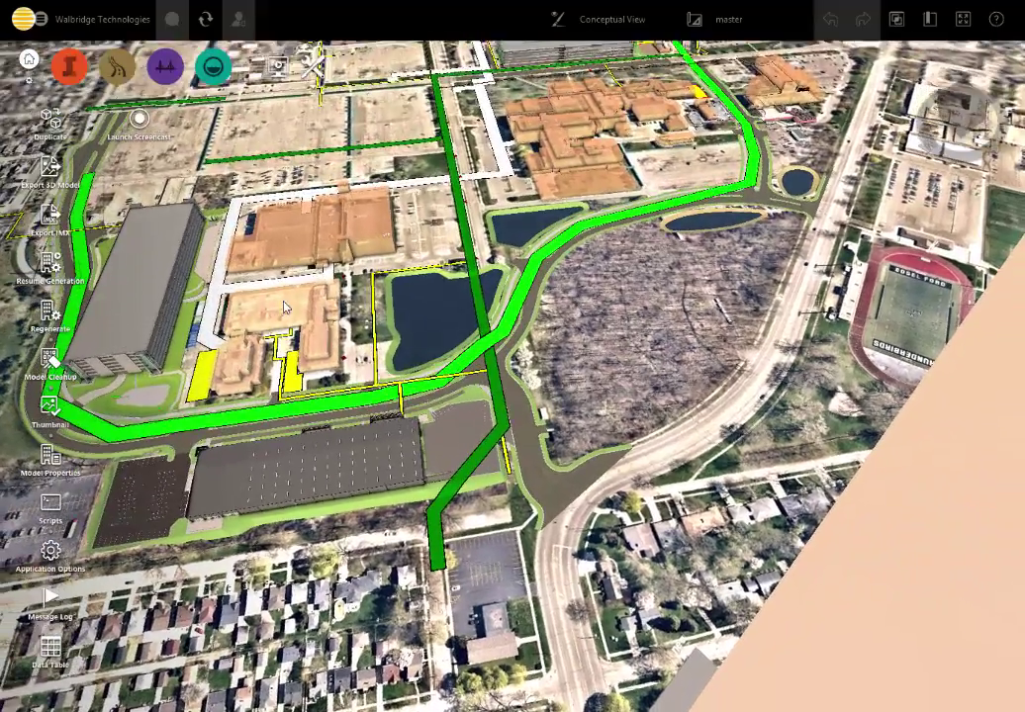
scroll(525, 383, up, 2)
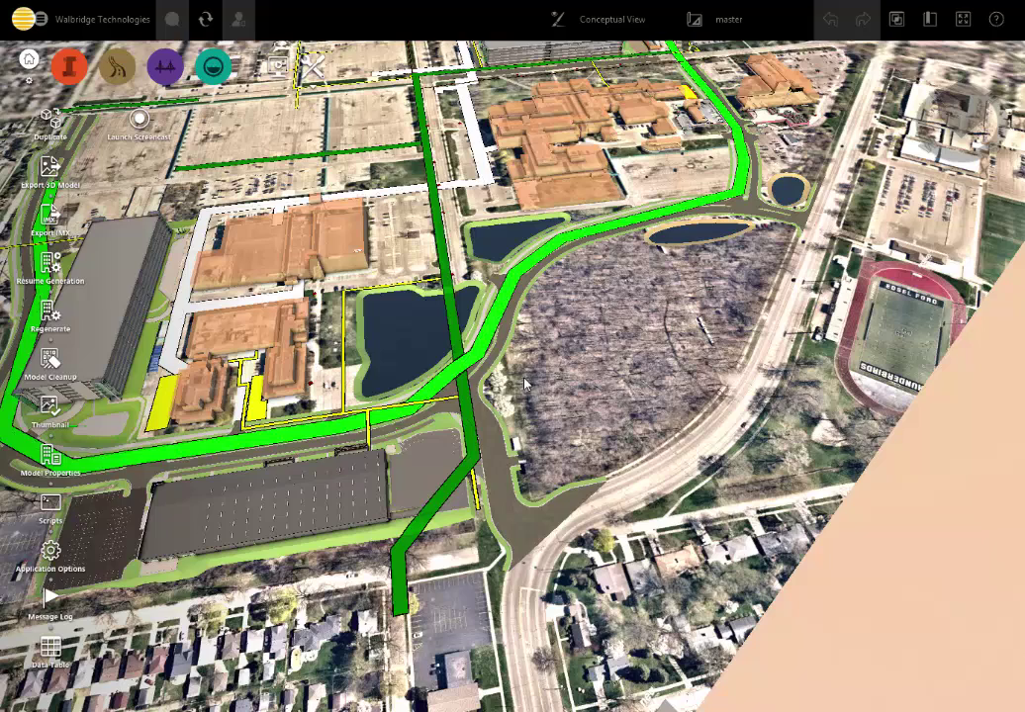
click(897, 20)
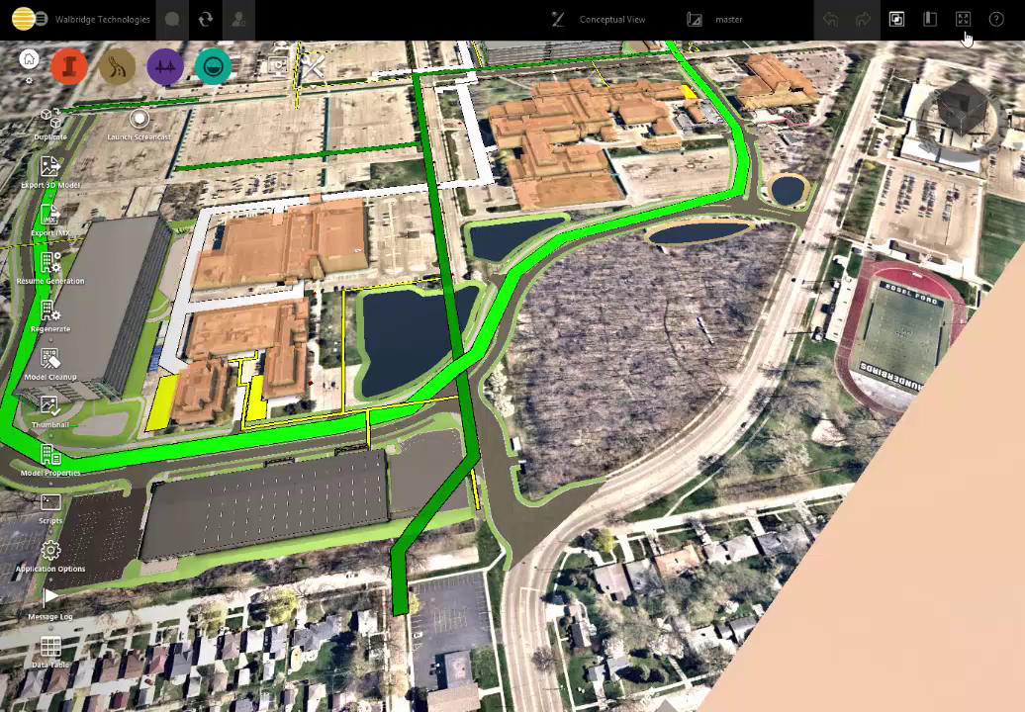
click(895, 22)
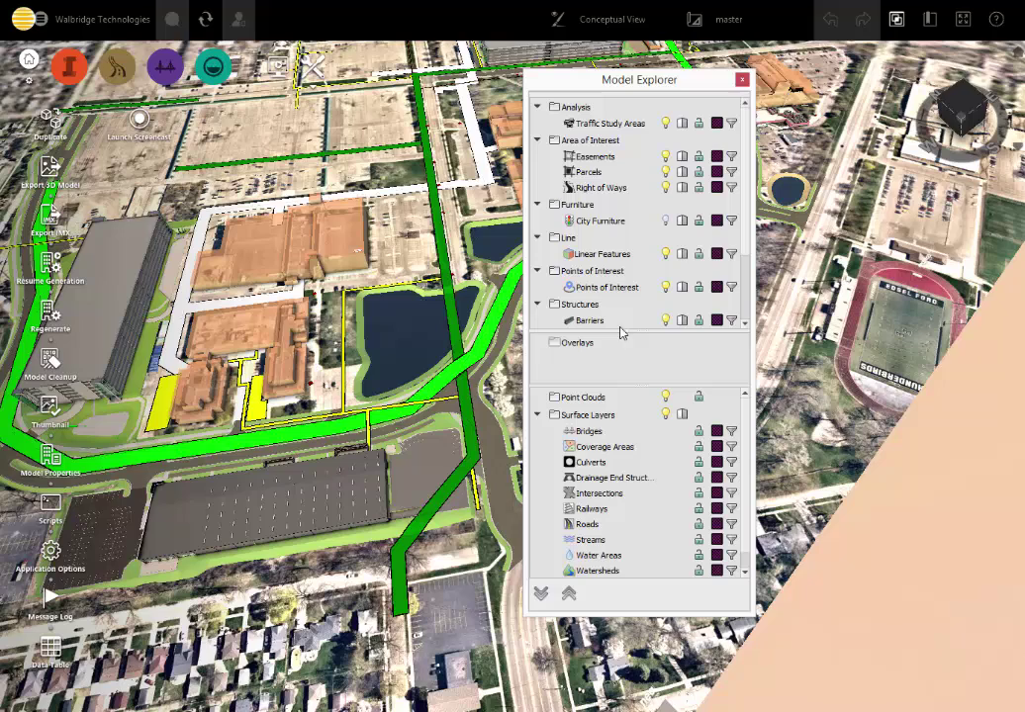
scroll(749, 278, down, 3)
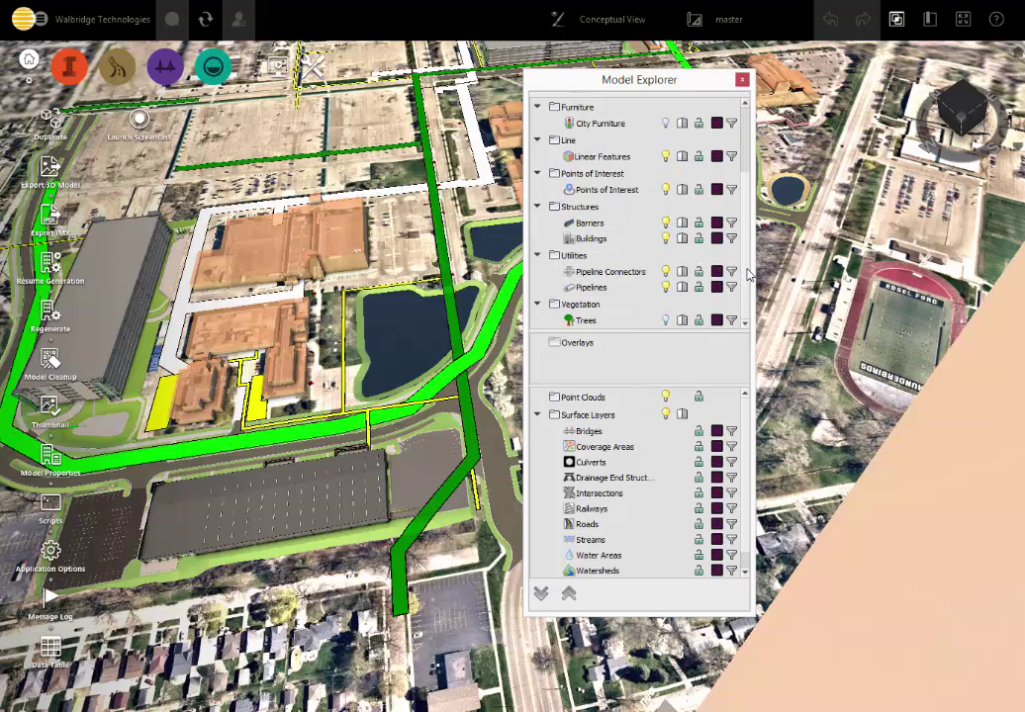
click(665, 320)
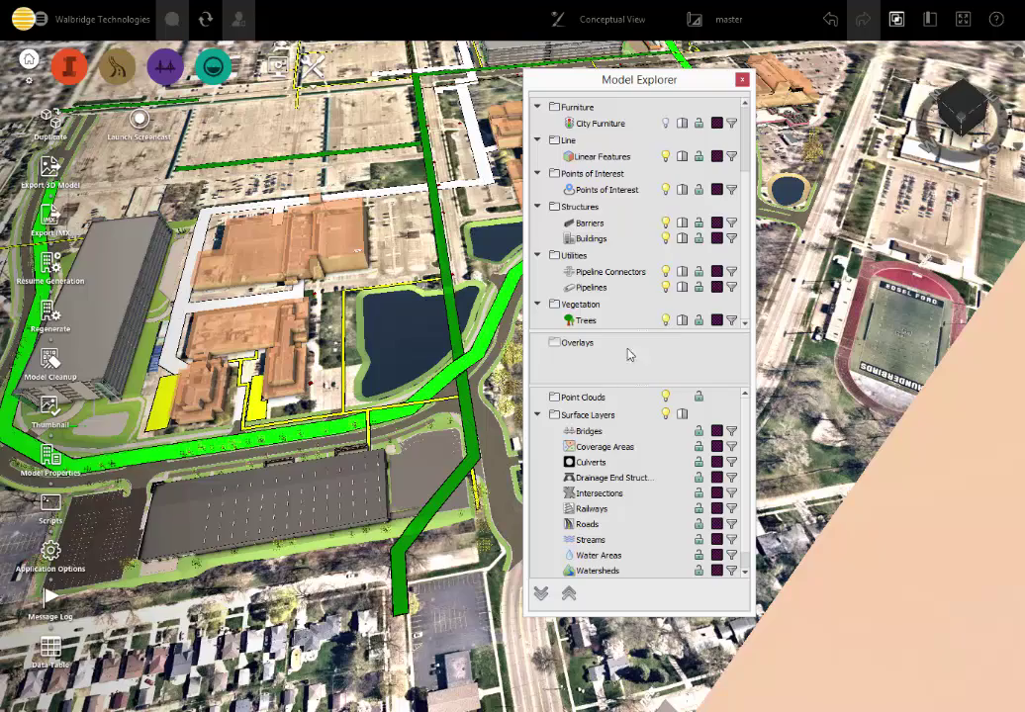
scroll(423, 444, up, 3)
scroll(424, 445, up, 5)
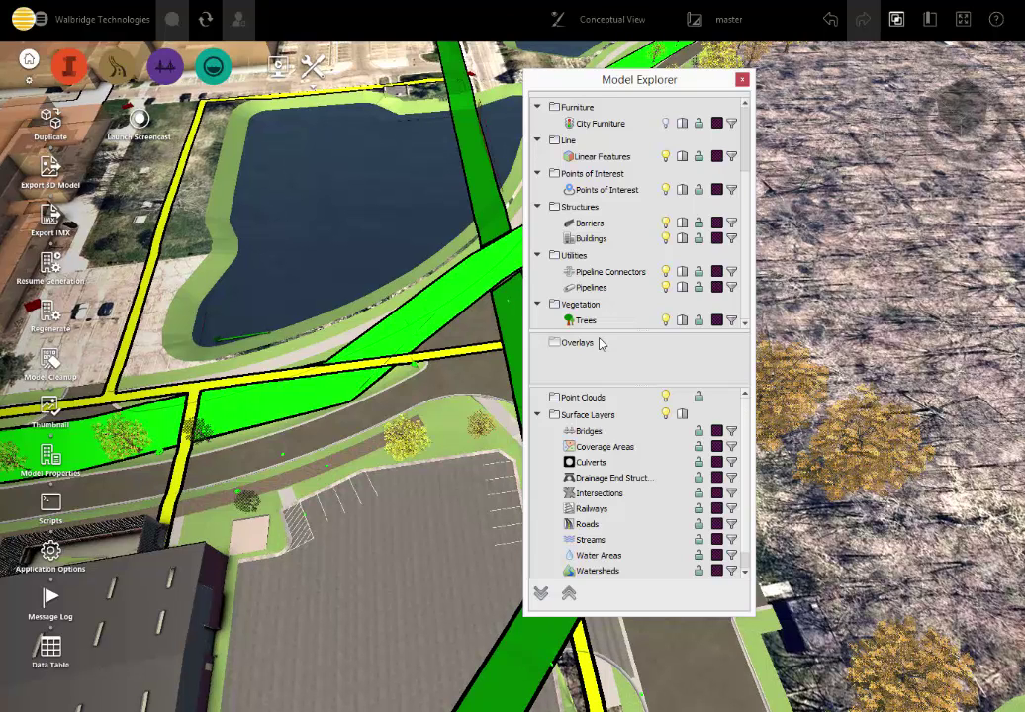
Step: Hide the Trees layer and close the Model Explorer
click(666, 322)
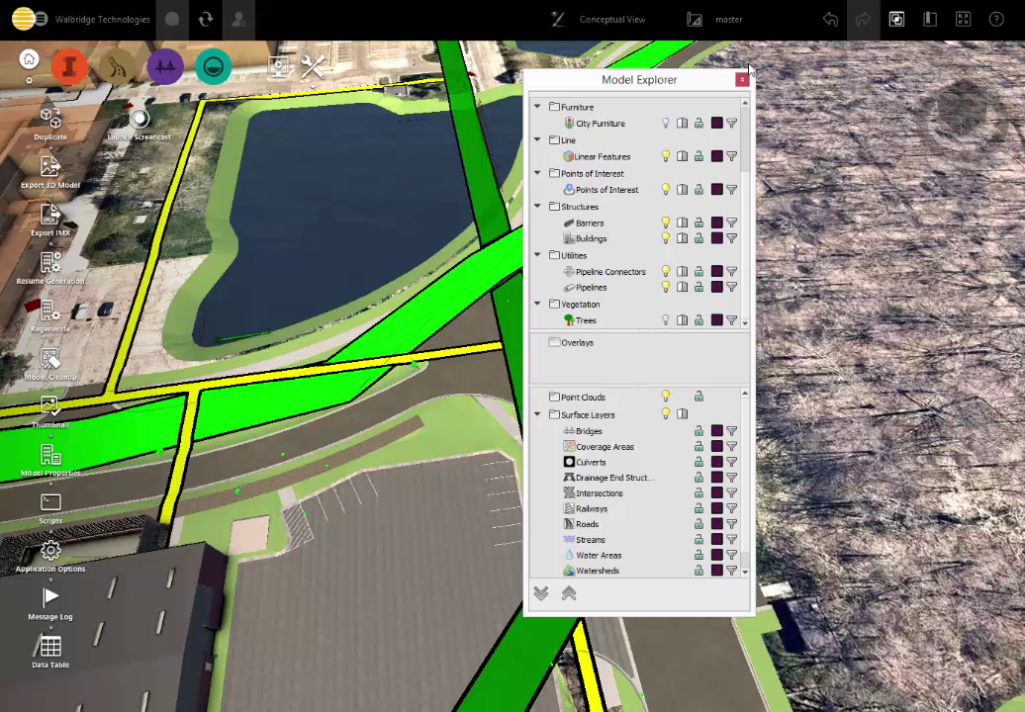
drag(552, 75, 898, 41)
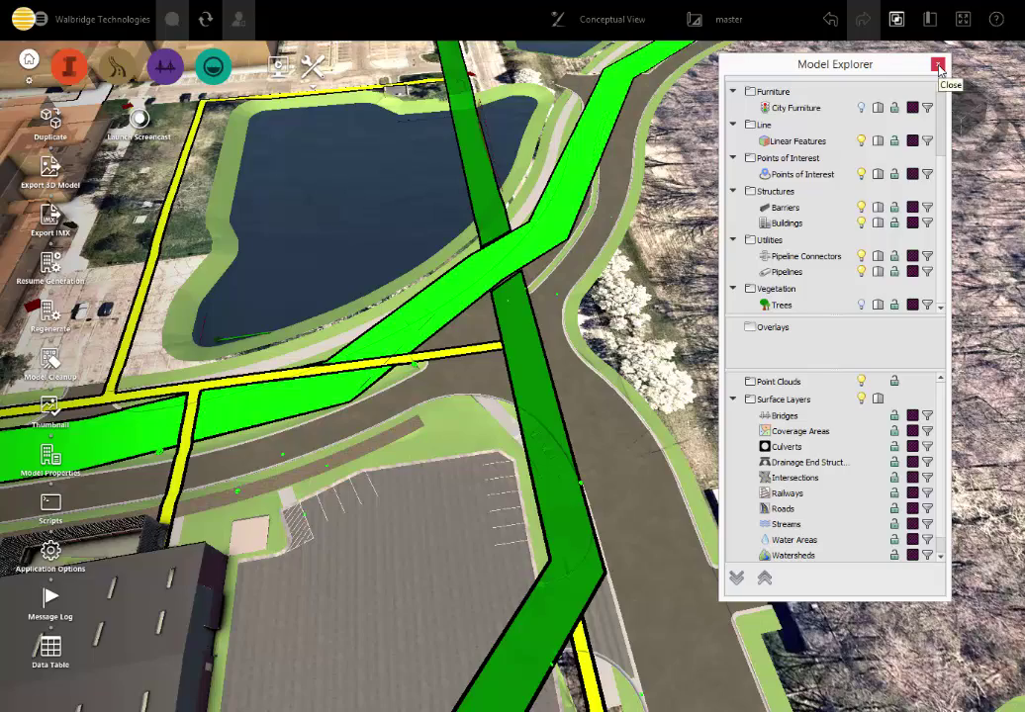
click(938, 65)
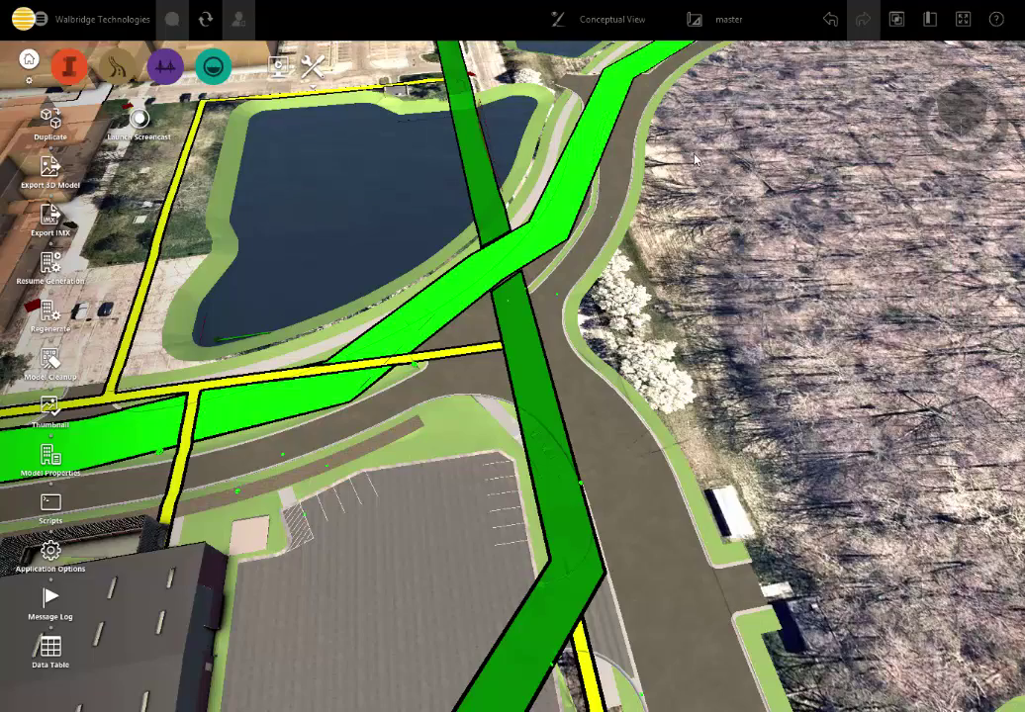
Step: Examine the large gray parking structure and the surrounding pond, roads and colored routes
scroll(690, 205, up, 3)
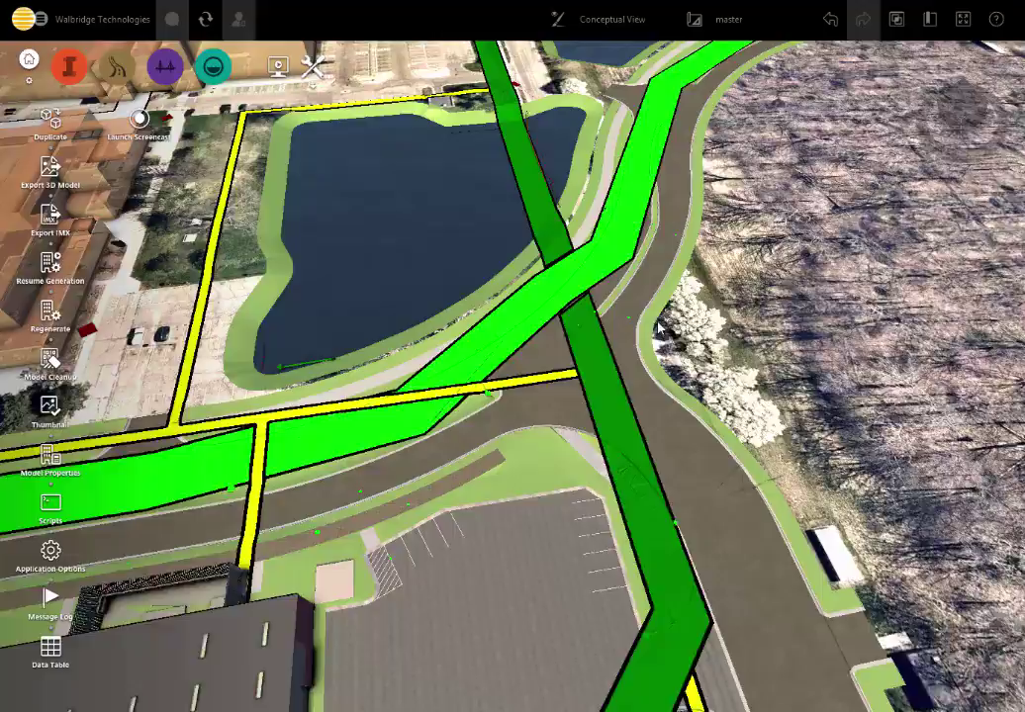
scroll(497, 339, down, 5)
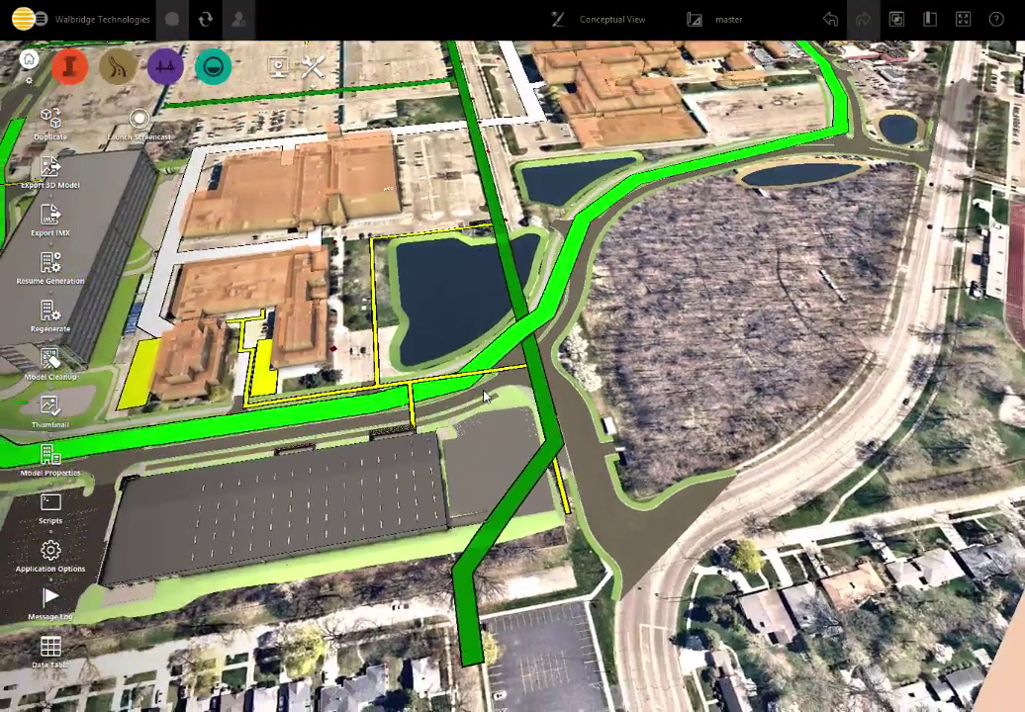
drag(484, 396, 665, 391)
scroll(664, 391, up, 2)
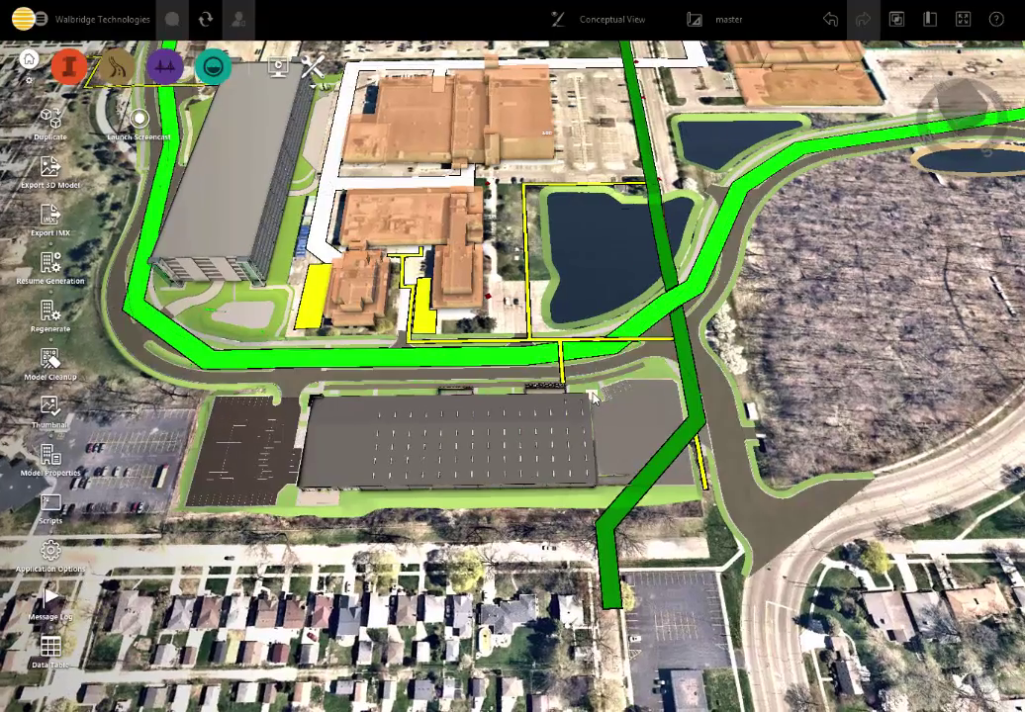
scroll(593, 395, up, 3)
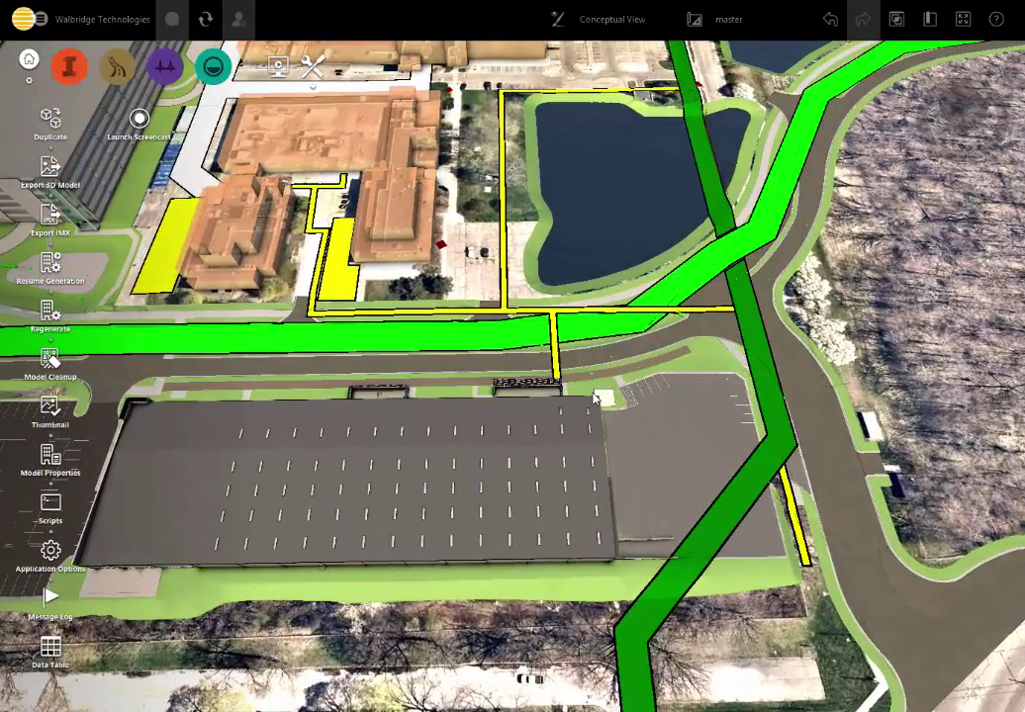
scroll(596, 396, down, 2)
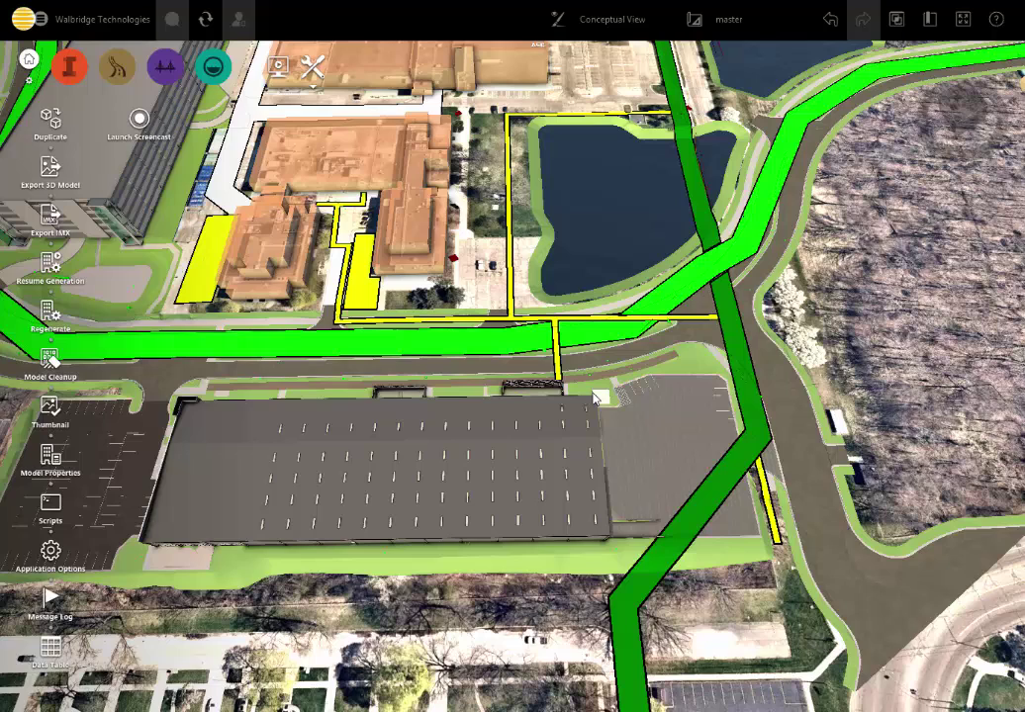